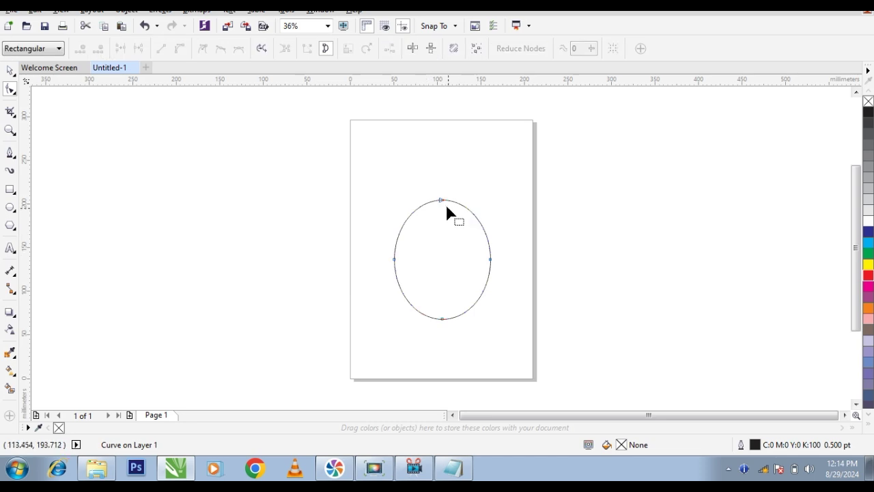
{"action": "left_click_drag", "start_coordinate": [431, 188], "coordinate": [448, 216]}
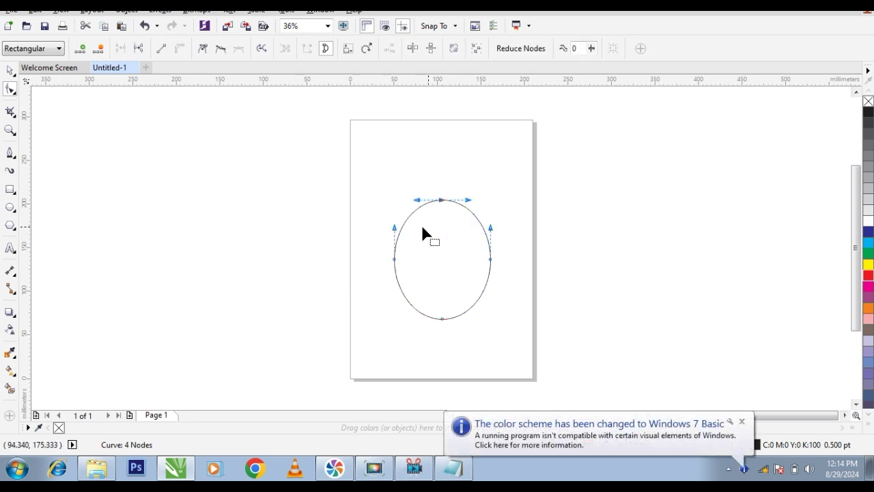
{"action": "left_click_drag", "start_coordinate": [395, 230], "coordinate": [412, 230]}
{"action": "key", "text": "ctrl+z"}
{"action": "scroll", "coordinate": [389, 241], "scroll_direction": "up", "scroll_amount": 2}
{"action": "left_click_drag", "start_coordinate": [446, 154], "coordinate": [449, 172]}
{"action": "key", "text": "ctrl+z"}
{"action": "key", "text": "ctrl+z"}
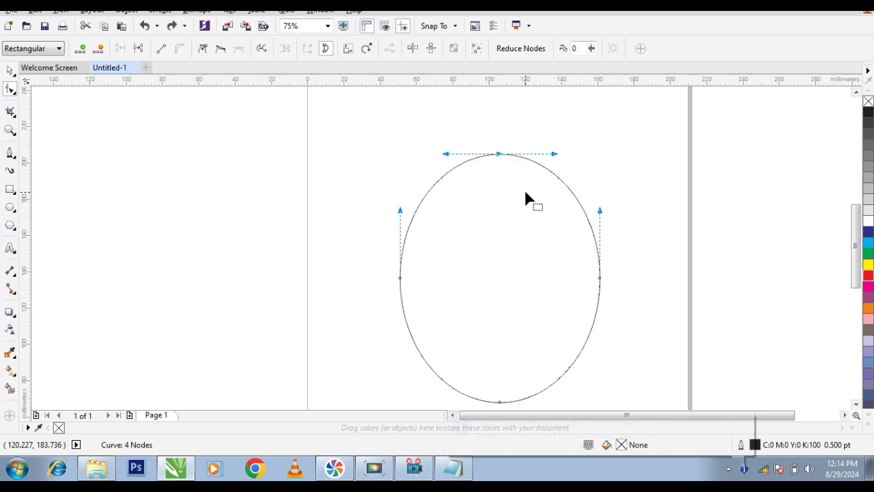
Reshape the ellipse into a pear-like form by pulling the upper handles of both side nodes inward
{"action": "left_click_drag", "start_coordinate": [398, 211], "coordinate": [416, 209]}
{"action": "left_click", "coordinate": [599, 277]}
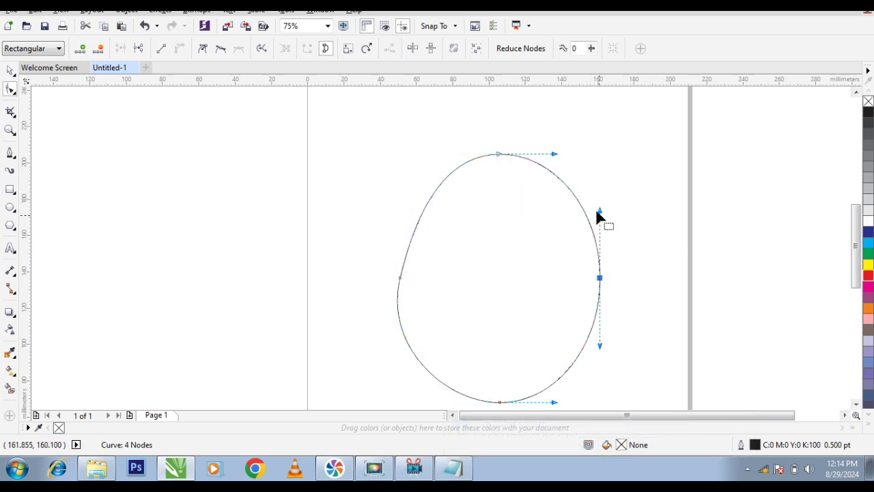
{"action": "left_click_drag", "start_coordinate": [602, 211], "coordinate": [566, 210]}
{"action": "left_click", "coordinate": [401, 279]}
{"action": "left_click_drag", "start_coordinate": [416, 217], "coordinate": [442, 219]}
{"action": "left_click", "coordinate": [599, 278]}
{"action": "left_click_drag", "start_coordinate": [567, 211], "coordinate": [550, 212]}
{"action": "key", "text": "space"}
{"action": "scroll", "coordinate": [498, 224], "scroll_direction": "down", "scroll_amount": 3}
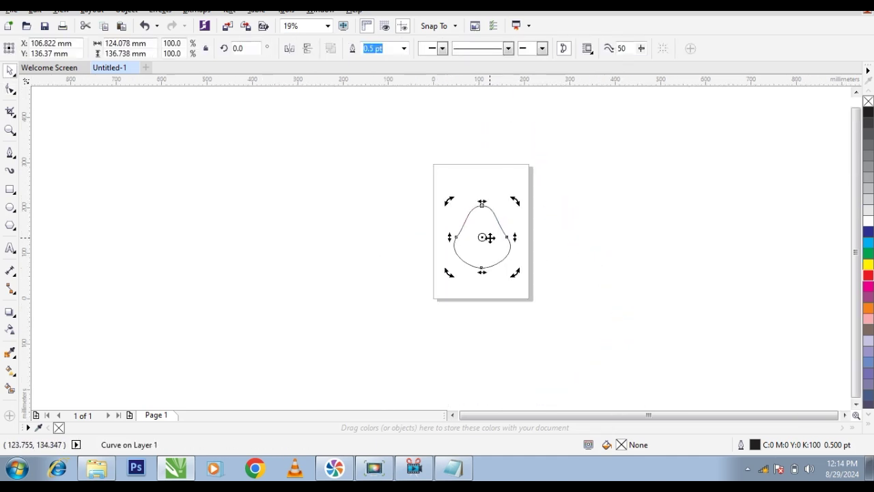
Narrow the neck of the pear shape further by pulling both side nodes' upper handles deeper toward its centre
{"action": "scroll", "coordinate": [490, 237], "scroll_direction": "up", "scroll_amount": 3}
{"action": "left_click", "coordinate": [618, 257]}
{"action": "left_click", "coordinate": [574, 265]}
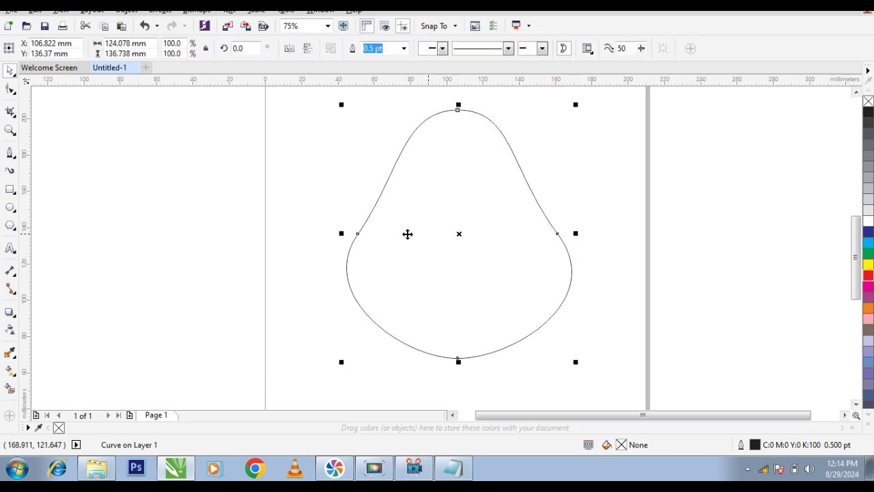
{"action": "key", "text": "space"}
{"action": "left_click", "coordinate": [358, 235]}
{"action": "left_click_drag", "start_coordinate": [400, 177], "coordinate": [412, 179]}
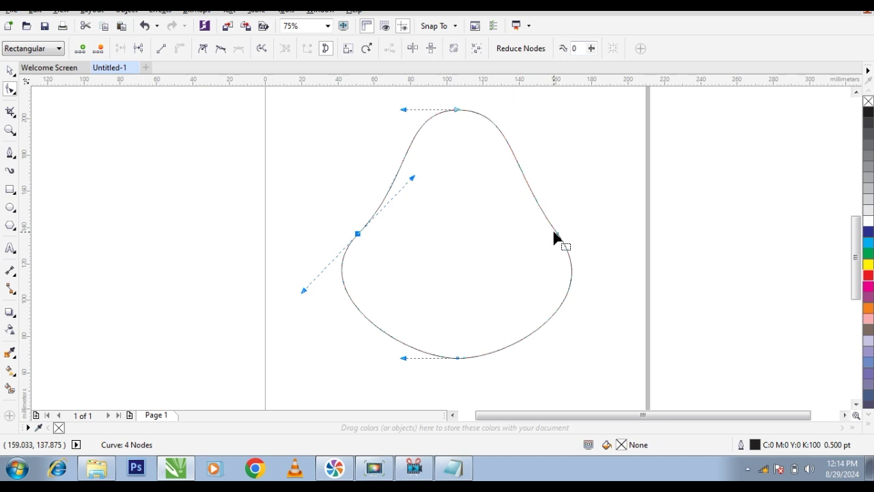
{"action": "left_click_drag", "start_coordinate": [509, 176], "coordinate": [496, 171]}
{"action": "left_click", "coordinate": [359, 234]}
{"action": "left_click_drag", "start_coordinate": [411, 180], "coordinate": [427, 184]}
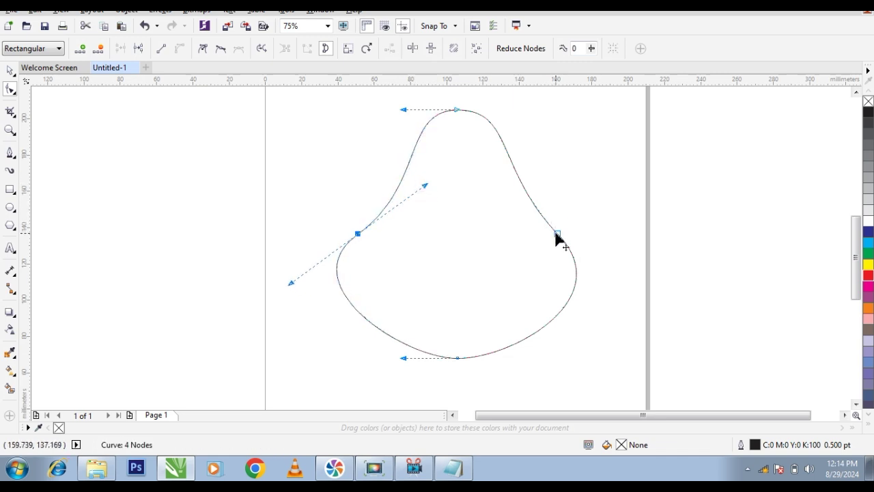
{"action": "left_click_drag", "start_coordinate": [497, 178], "coordinate": [488, 180]}
Move the finished pear shape to about X 96 mm, Y 156 mm on the page
{"action": "key", "text": "space"}
{"action": "left_click", "coordinate": [433, 236]}
{"action": "scroll", "coordinate": [433, 236], "scroll_direction": "down", "scroll_amount": 2}
{"action": "left_click", "coordinate": [434, 235]}
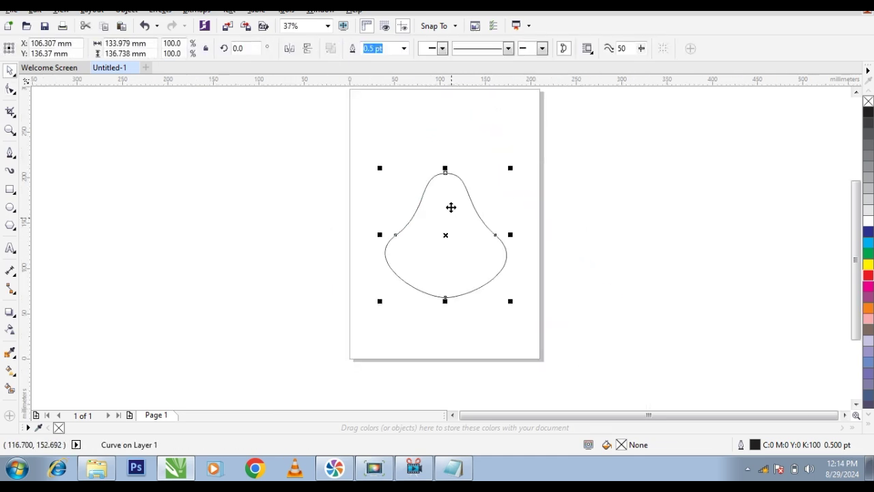
{"action": "scroll", "coordinate": [450, 219], "scroll_direction": "up", "scroll_amount": 1}
{"action": "left_click_drag", "start_coordinate": [450, 221], "coordinate": [432, 188]}
{"action": "left_click", "coordinate": [463, 213]}
{"action": "left_click", "coordinate": [467, 173]}
{"action": "left_click", "coordinate": [541, 101]}
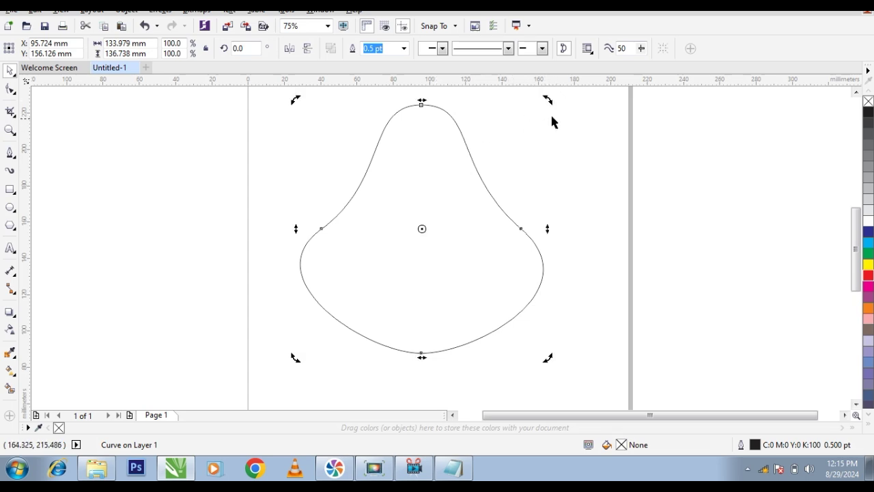
Duplicate the pear shape about 15 mm to the right and 3 mm down, and rotate the copy to about 354.3°
{"action": "left_click_drag", "start_coordinate": [547, 101], "coordinate": [576, 120]}
{"action": "key", "text": "ctrl+z"}
{"action": "left_click_drag", "start_coordinate": [437, 191], "coordinate": [465, 198]}
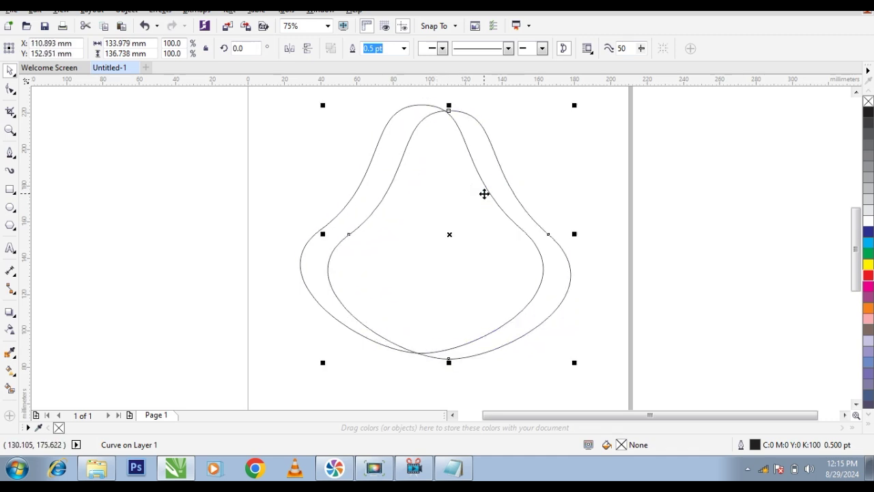
{"action": "left_click", "coordinate": [484, 193]}
{"action": "left_click_drag", "start_coordinate": [579, 106], "coordinate": [588, 114]}
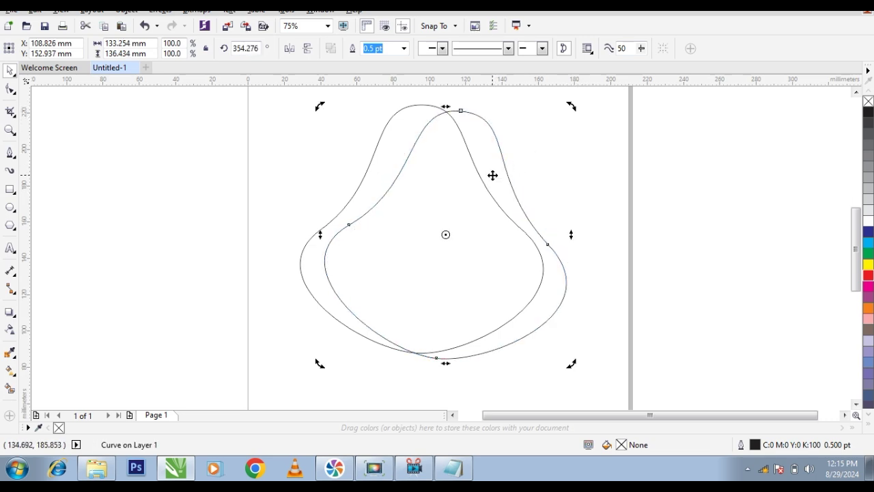
Repeat the offset-and-rotate duplication seven more times to build a fanned row of nine outlines
{"action": "key", "text": "ctrl+r"}
{"action": "key", "text": "ctrl+r"}
{"action": "key", "text": "ctrl+r"}
{"action": "key", "text": "ctrl+r"}
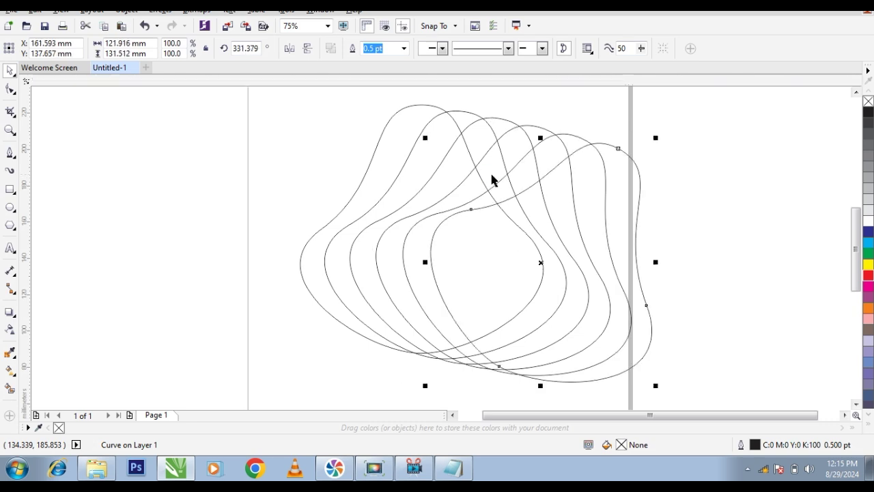
{"action": "key", "text": "ctrl+r"}
{"action": "key", "text": "ctrl+r"}
{"action": "key", "text": "ctrl+r"}
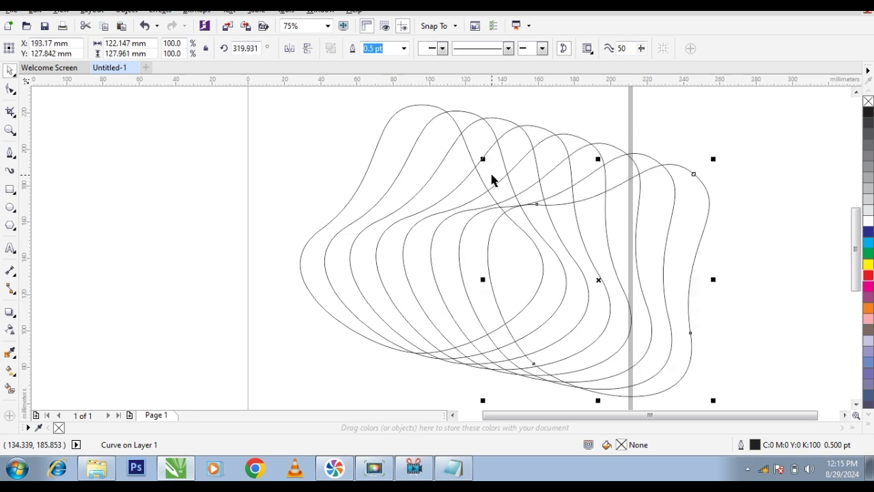
Fill the original unrotated pear shape with cyan
{"action": "scroll", "coordinate": [295, 201], "scroll_direction": "down", "scroll_amount": 2}
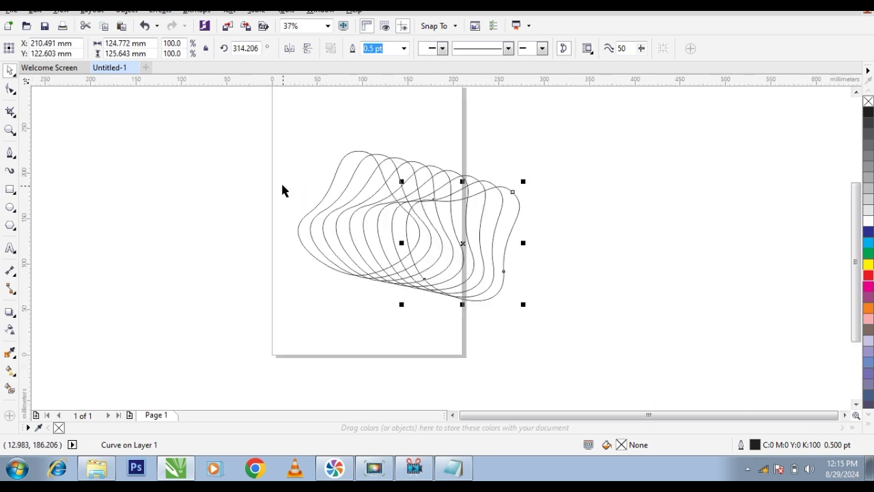
{"action": "left_click", "coordinate": [282, 189]}
{"action": "left_click", "coordinate": [342, 169]}
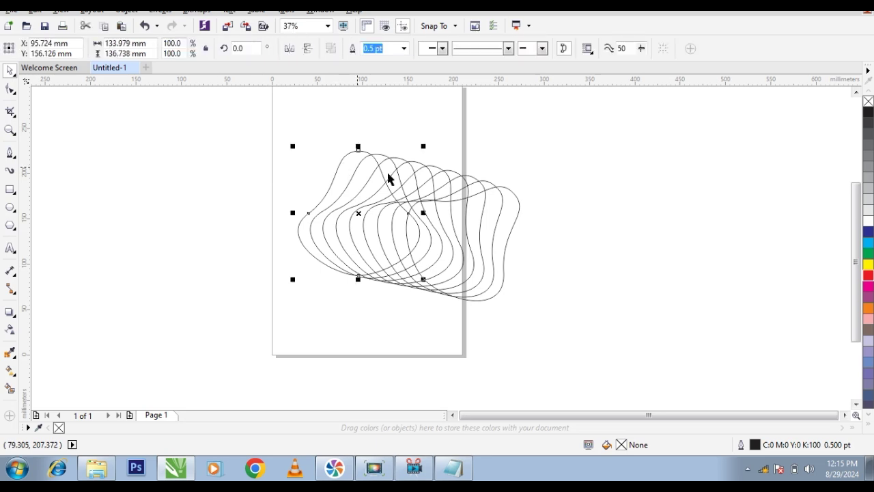
{"action": "left_click", "coordinate": [868, 243]}
{"action": "left_click_drag", "start_coordinate": [560, 147], "coordinate": [307, 349]}
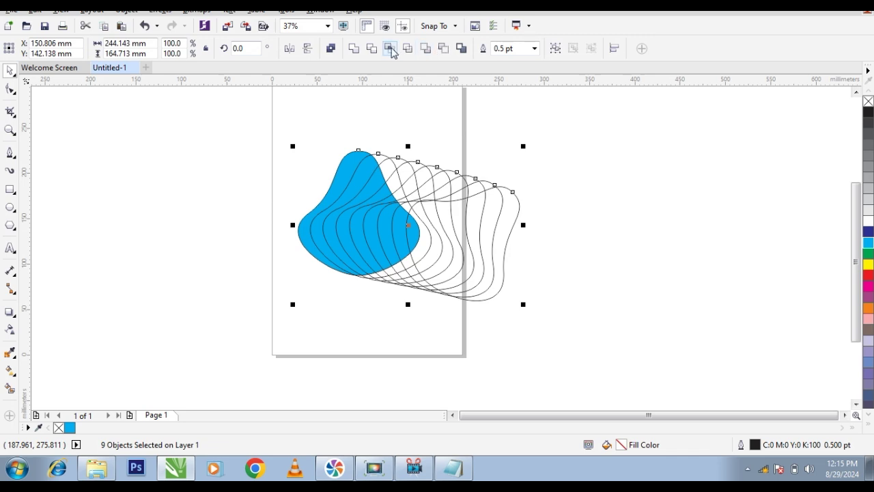
{"action": "left_click", "coordinate": [390, 49]}
{"action": "left_click", "coordinate": [476, 205]}
{"action": "left_click", "coordinate": [405, 226]}
{"action": "left_click_drag", "start_coordinate": [395, 124], "coordinate": [561, 315]}
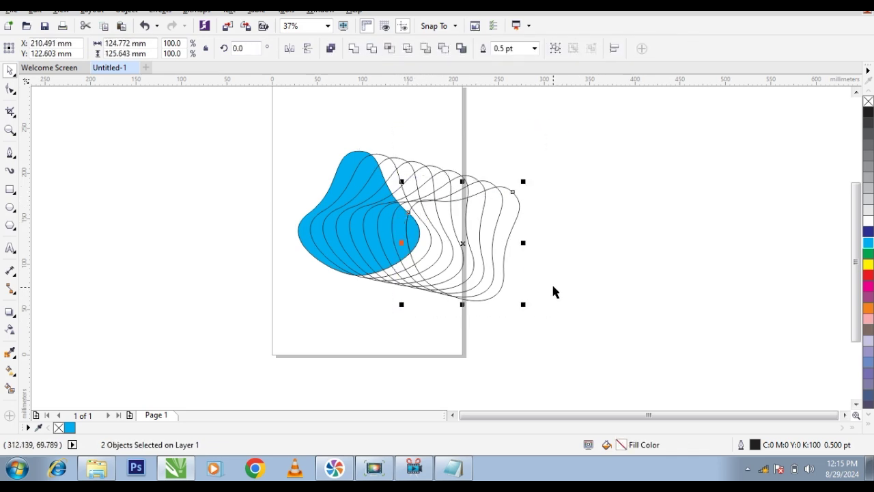
{"action": "left_click", "coordinate": [521, 250]}
{"action": "left_click", "coordinate": [441, 242]}
{"action": "left_click", "coordinate": [617, 248]}
{"action": "left_click", "coordinate": [397, 227]}
{"action": "scroll", "coordinate": [410, 238], "scroll_direction": "up", "scroll_amount": 4}
{"action": "key", "text": "ctrl+shift+z"}
{"action": "key", "text": "ctrl+z"}
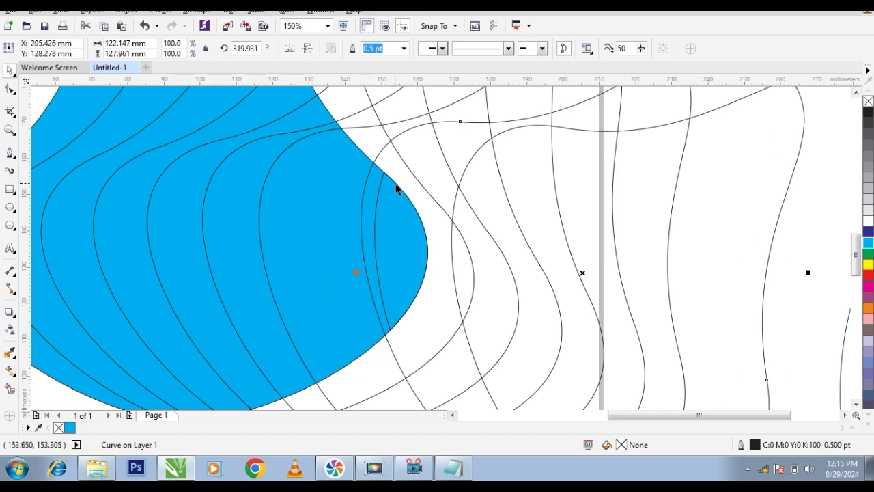
{"action": "scroll", "coordinate": [397, 188], "scroll_direction": "down", "scroll_amount": 4}
{"action": "left_click_drag", "start_coordinate": [560, 156], "coordinate": [407, 316]}
{"action": "left_click", "coordinate": [410, 310]}
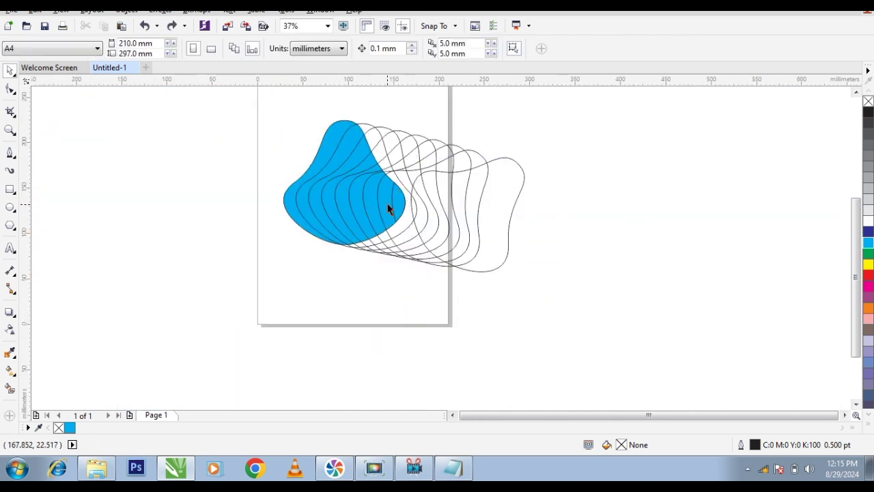
{"action": "key", "text": "ctrl+z"}
{"action": "key", "text": "ctrl+a"}
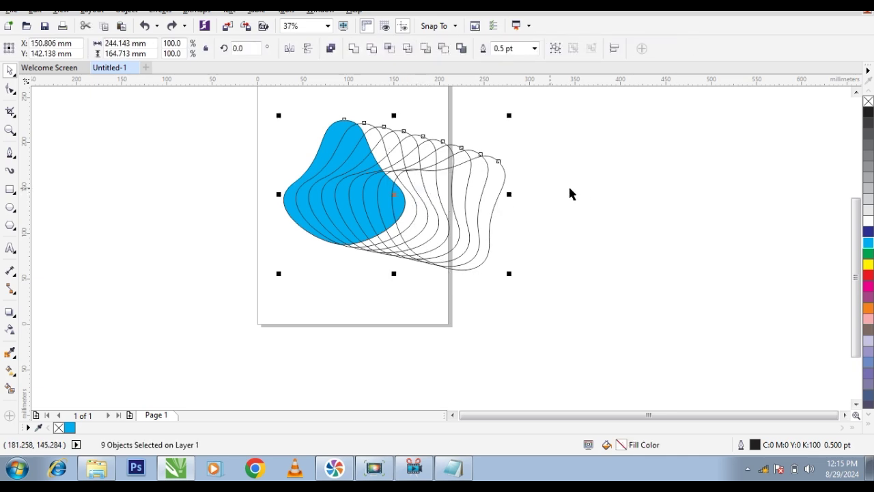
{"action": "left_click", "coordinate": [571, 194]}
Group the eight unfilled outline copies and place them back over the cyan shape
{"action": "left_click_drag", "start_coordinate": [324, 339], "coordinate": [291, 382]}
{"action": "left_click_drag", "start_coordinate": [460, 231], "coordinate": [570, 207]}
{"action": "key", "text": "ctrl+g"}
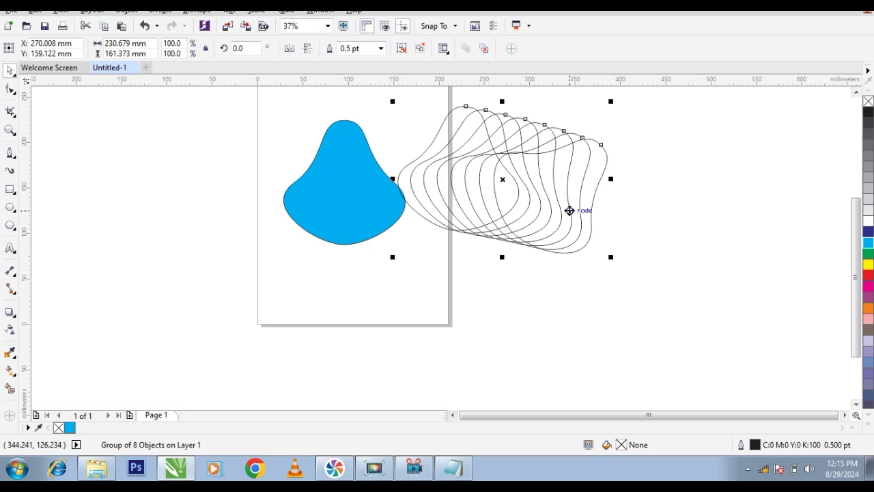
{"action": "left_click_drag", "start_coordinate": [422, 168], "coordinate": [322, 182]}
Intersect the outline group with the cyan shape and delete the original outline group
{"action": "left_click", "coordinate": [319, 151], "text": "shift"}
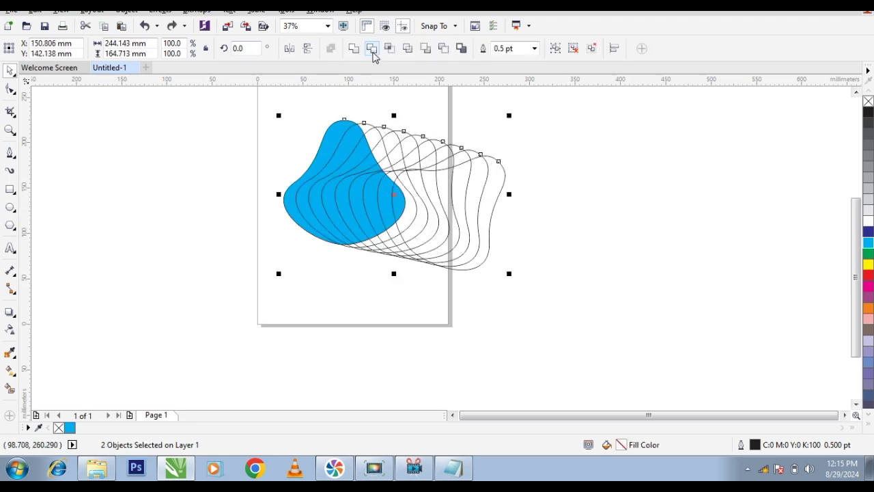
{"action": "left_click", "coordinate": [387, 51]}
{"action": "left_click", "coordinate": [430, 162]}
{"action": "left_click", "coordinate": [430, 157]}
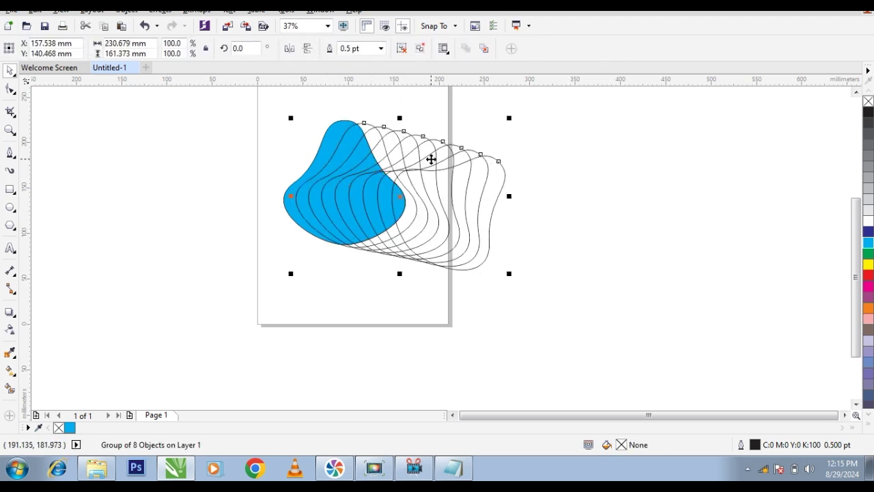
{"action": "key", "text": "Delete"}
Ungroup the eight clipped cyan pieces inside the pear shape
{"action": "scroll", "coordinate": [348, 143], "scroll_direction": "up", "scroll_amount": 2}
{"action": "left_click", "coordinate": [380, 201]}
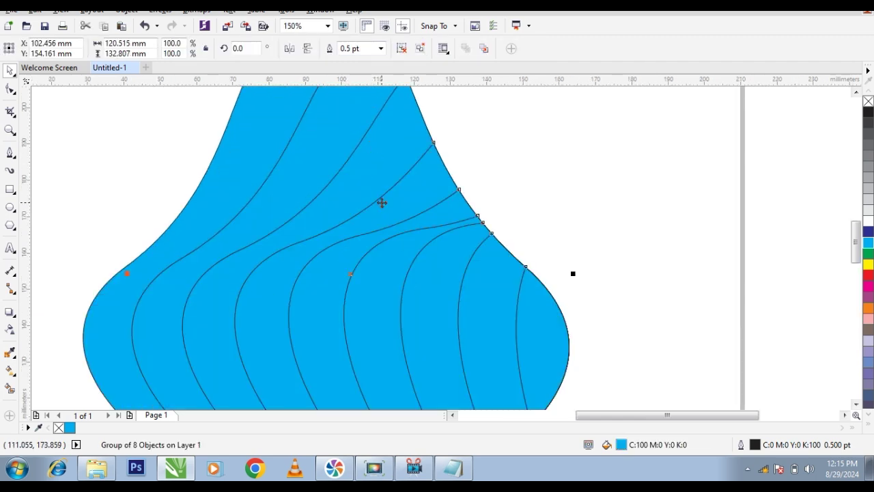
{"action": "scroll", "coordinate": [403, 137], "scroll_direction": "down", "scroll_amount": 1}
{"action": "left_click", "coordinate": [402, 49]}
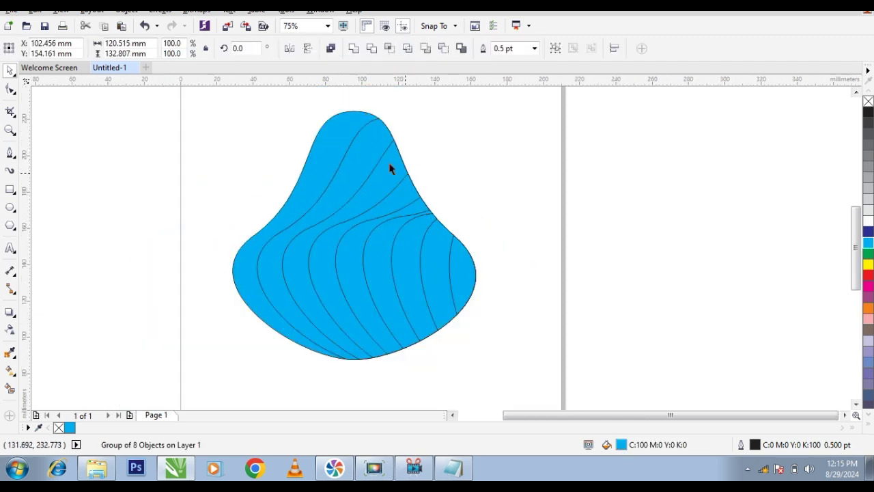
Fill the second band of the pear shape with white
{"action": "left_click", "coordinate": [869, 265]}
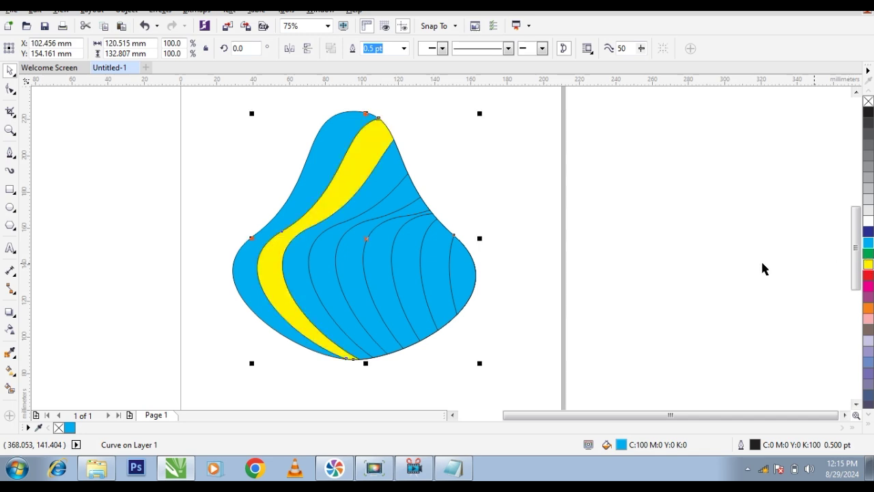
{"action": "left_click", "coordinate": [383, 158]}
{"action": "left_click", "coordinate": [383, 158]}
{"action": "left_click", "coordinate": [381, 159]}
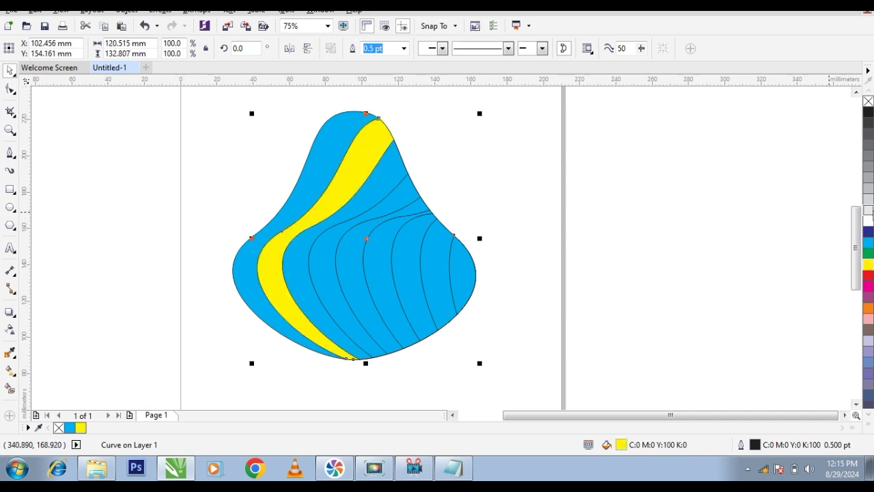
{"action": "left_click", "coordinate": [868, 223]}
Fill the third, fourth and fifth bands with dark blue, red and yellow respectively
{"action": "left_click", "coordinate": [414, 209]}
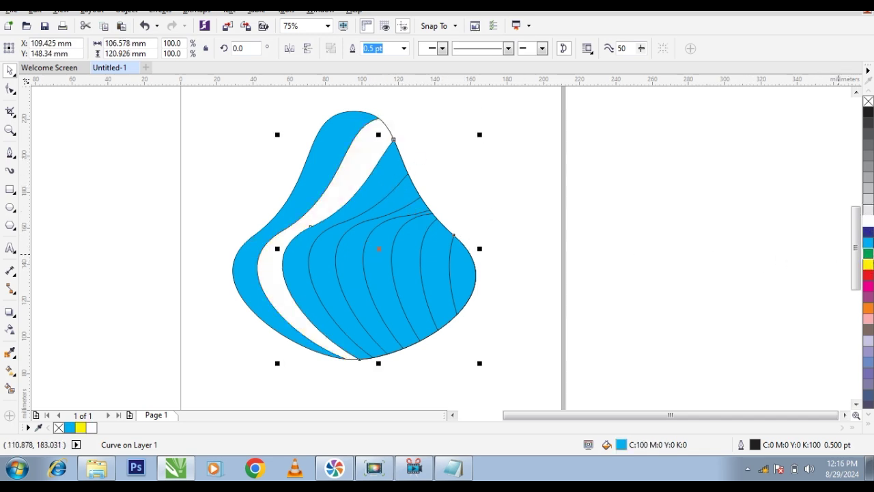
{"action": "left_click", "coordinate": [400, 209]}
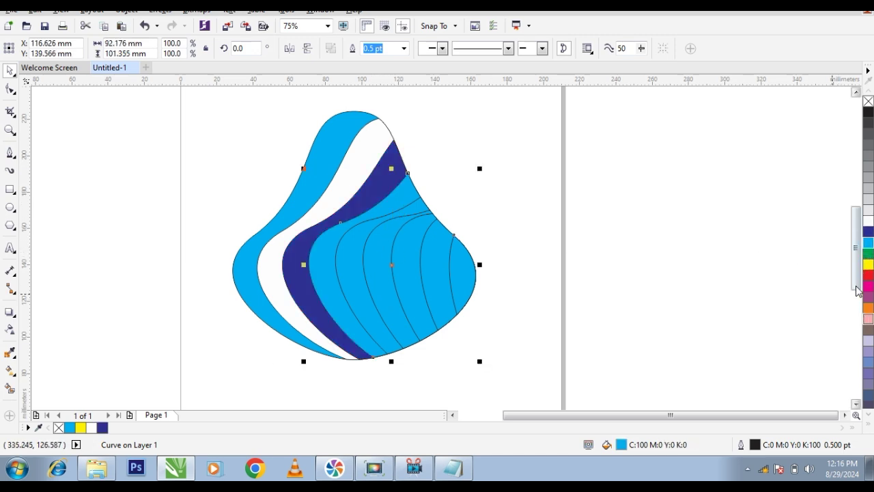
{"action": "left_click", "coordinate": [868, 275]}
{"action": "left_click", "coordinate": [350, 249]}
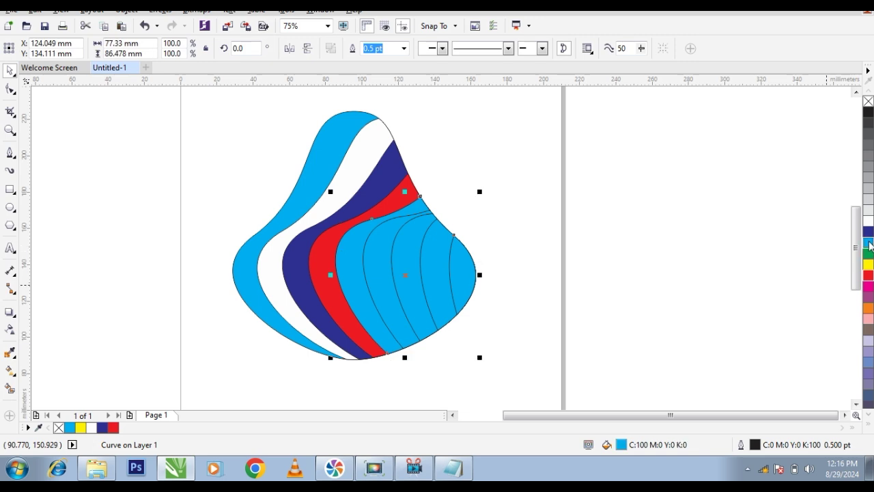
{"action": "left_click", "coordinate": [868, 264]}
Fill the sixth band with magenta and the seventh band with green
{"action": "left_click", "coordinate": [392, 266]}
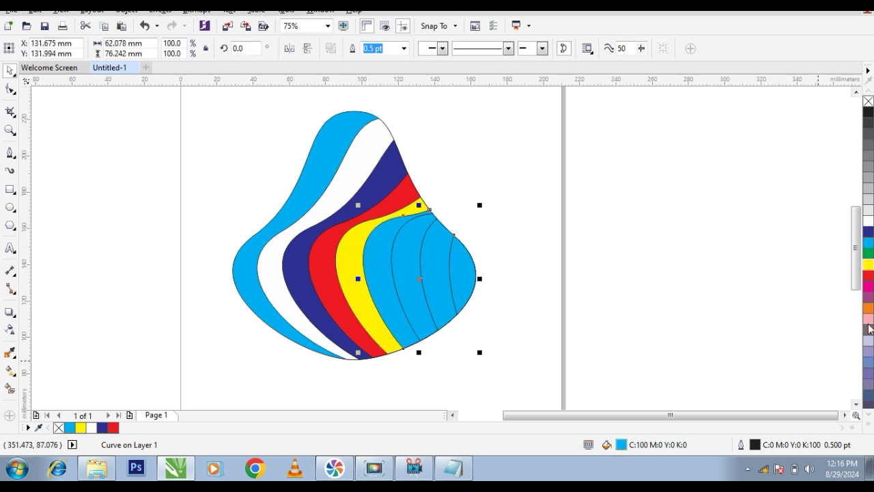
{"action": "left_click", "coordinate": [869, 285]}
{"action": "left_click", "coordinate": [416, 279]}
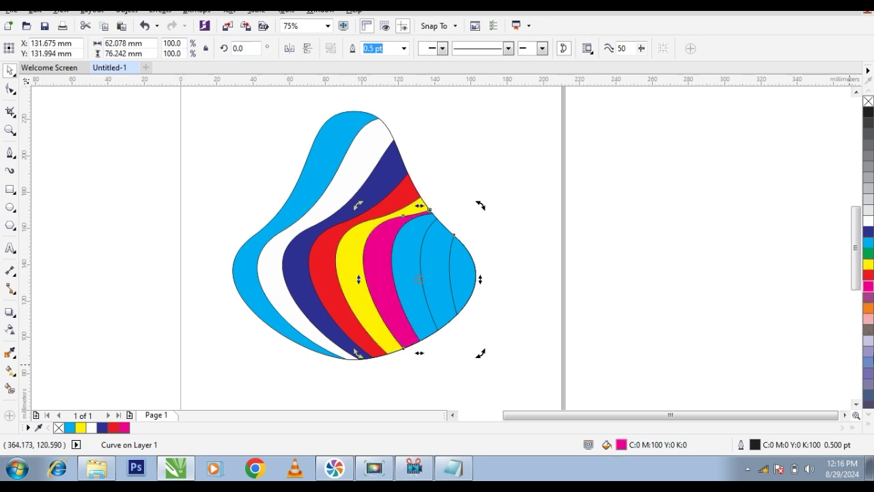
{"action": "left_click", "coordinate": [868, 253]}
{"action": "key", "text": "ctrl+z"}
{"action": "left_click", "coordinate": [408, 267]}
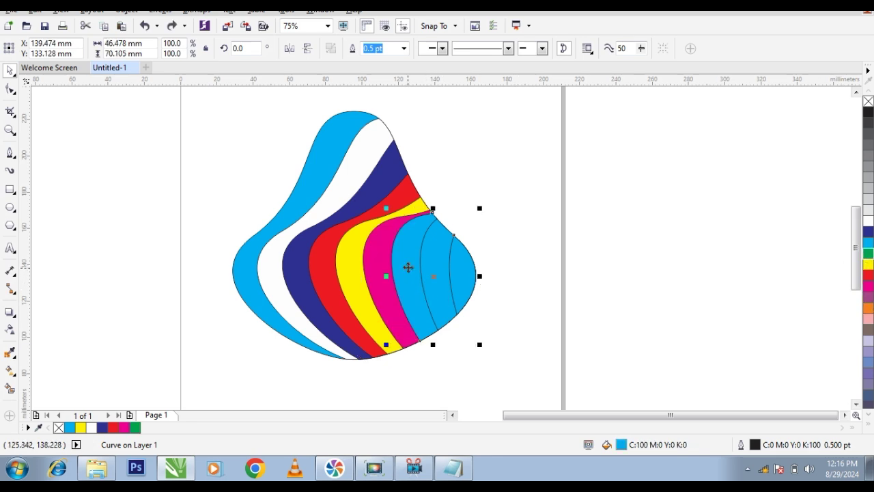
{"action": "left_click", "coordinate": [868, 253]}
Fill the eighth band with pale yellow (C:0 M:0 Y:60 K:0) from the full colour palette
{"action": "left_click", "coordinate": [437, 289]}
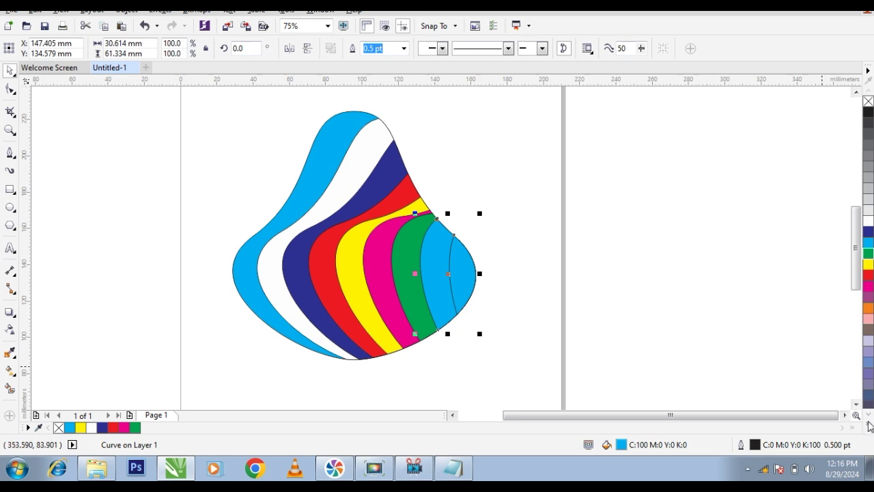
{"action": "left_click", "coordinate": [869, 425]}
{"action": "left_click", "coordinate": [835, 367]}
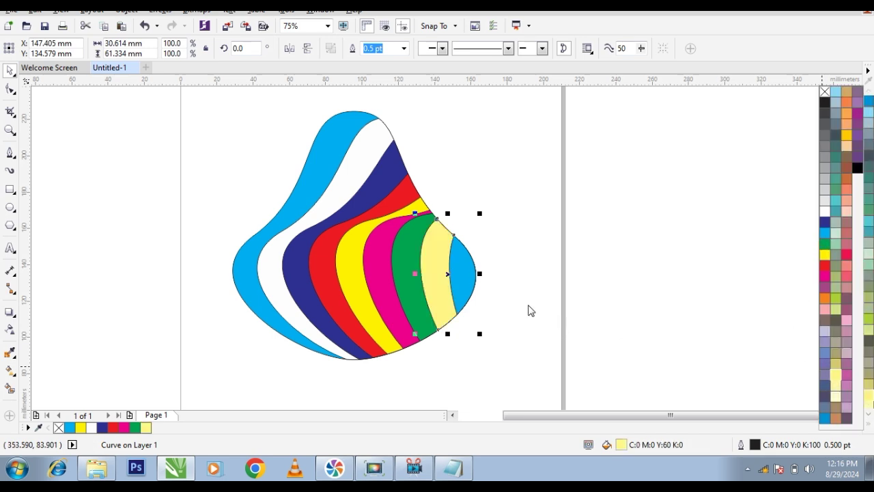
Fill the last band at the shape's outer end with lime green
{"action": "left_click", "coordinate": [468, 276]}
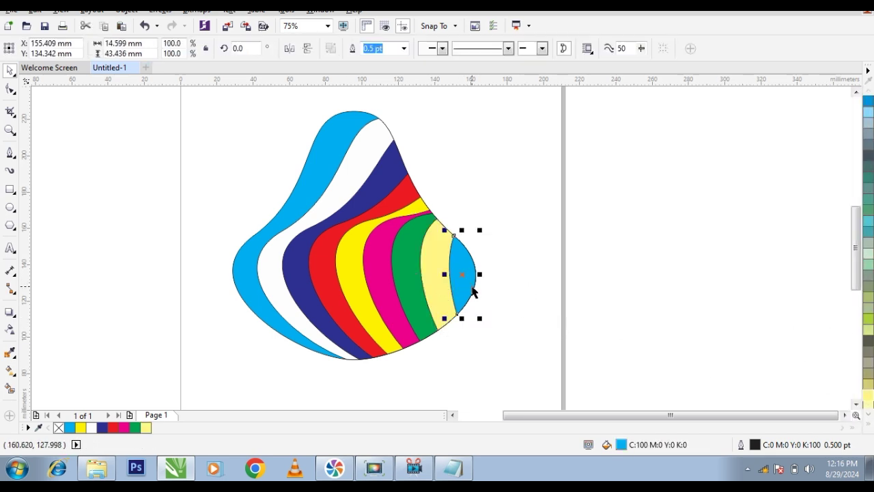
{"action": "left_click", "coordinate": [869, 319]}
{"action": "left_click", "coordinate": [612, 322]}
Group all nine bands, centre the group on the page and scale it up to about 172 mm wide
{"action": "scroll", "coordinate": [447, 284], "scroll_direction": "down", "scroll_amount": 1}
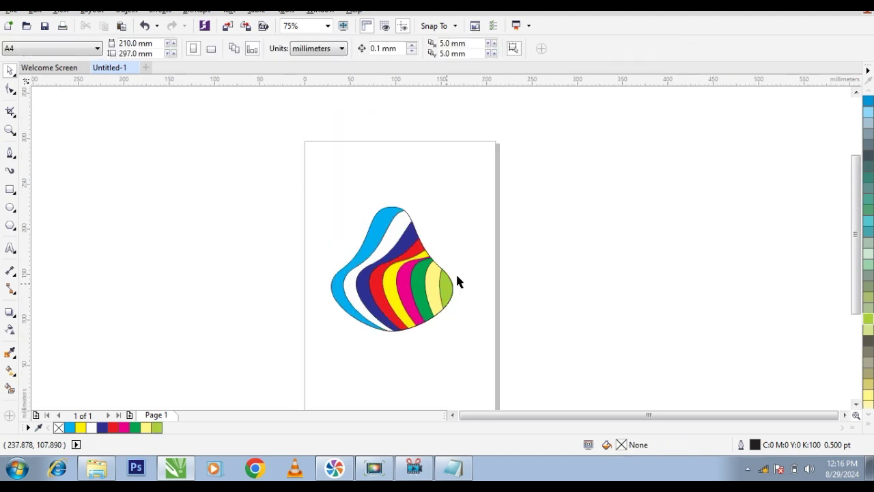
{"action": "left_click_drag", "start_coordinate": [506, 202], "coordinate": [275, 386]}
{"action": "key", "text": "ctrl+g"}
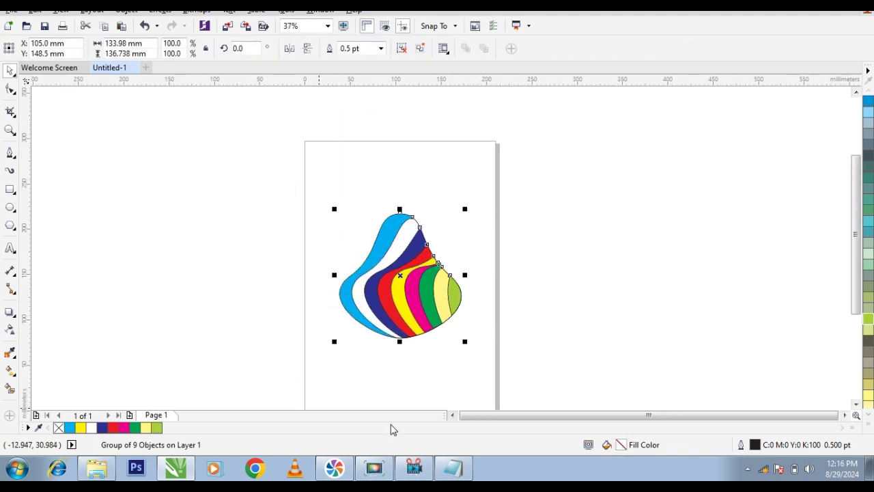
{"action": "left_click_drag", "start_coordinate": [467, 207], "coordinate": [480, 194]}
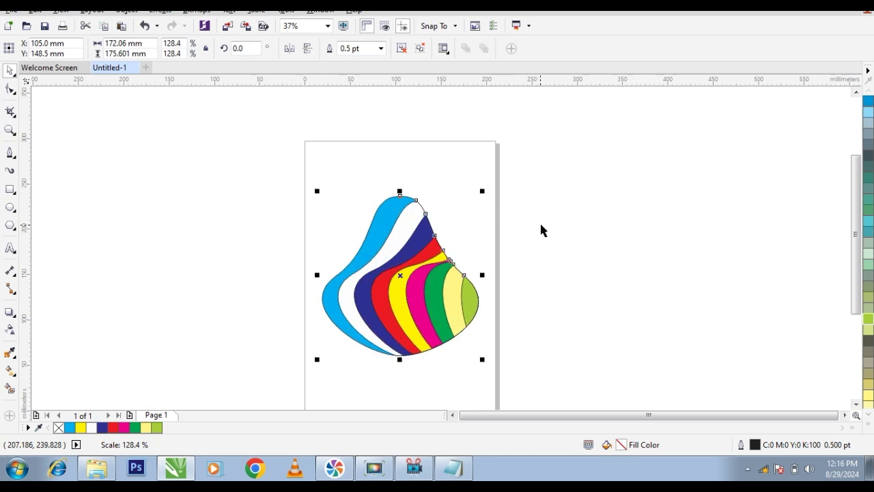
Switch the page to landscape orientation and enlarge the centred band group to about 179 mm wide
{"action": "left_click", "coordinate": [540, 230]}
{"action": "left_click", "coordinate": [396, 287]}
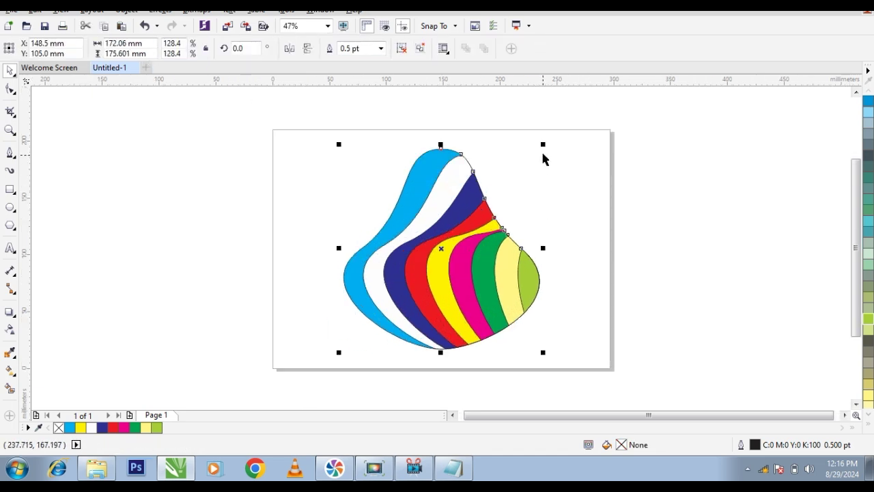
{"action": "left_click_drag", "start_coordinate": [542, 142], "coordinate": [575, 165]}
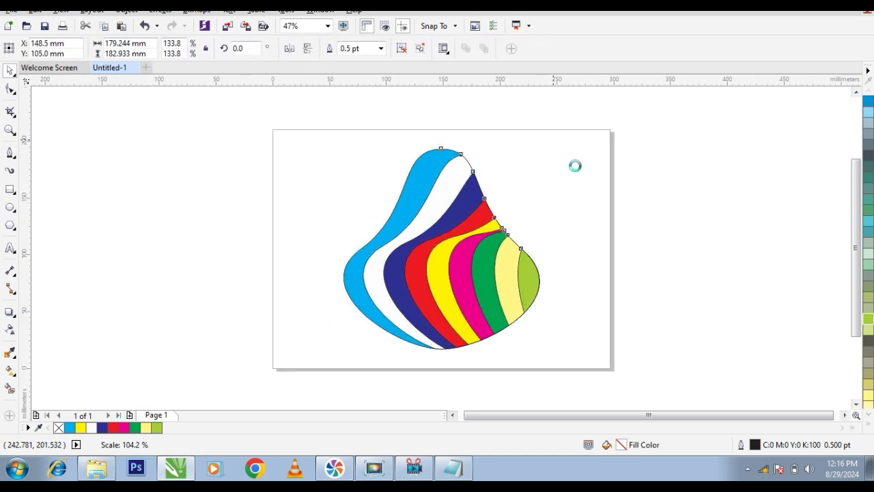
Add a page-sized 297 x 210 mm rectangle behind the banded shape and fill it with black
{"action": "double_click", "coordinate": [10, 189]}
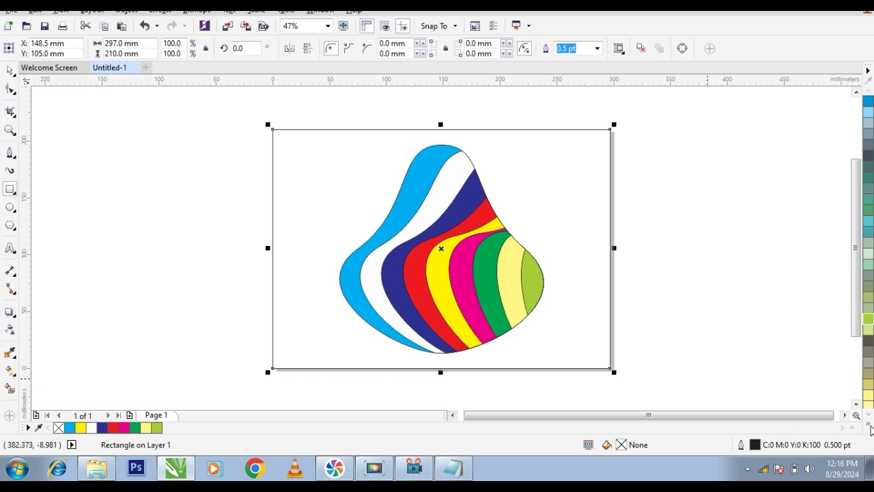
{"action": "left_click", "coordinate": [871, 428]}
{"action": "left_click", "coordinate": [824, 102]}
{"action": "key", "text": "space"}
{"action": "left_click", "coordinate": [567, 254]}
{"action": "left_click", "coordinate": [653, 262]}
Set the page height to 300 mm and delete the black background rectangle that no longer fits
{"action": "left_click", "coordinate": [156, 53]}
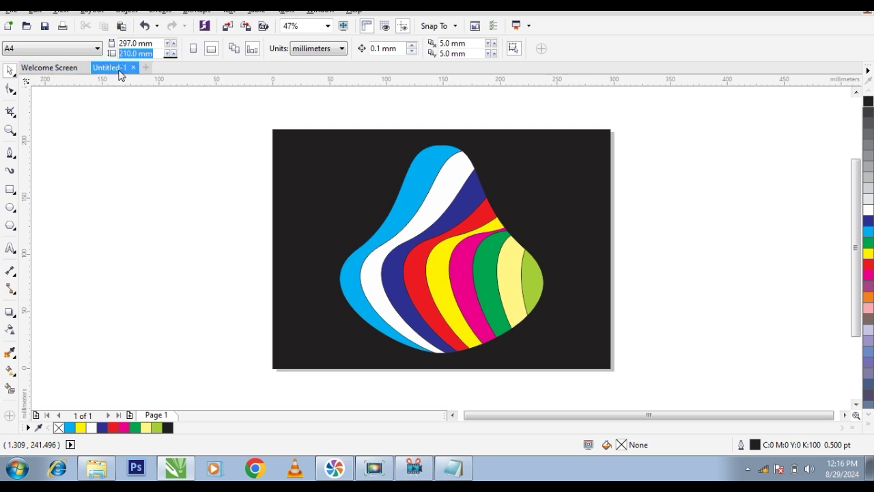
{"action": "type", "text": "300"}
{"action": "key", "text": "Return"}
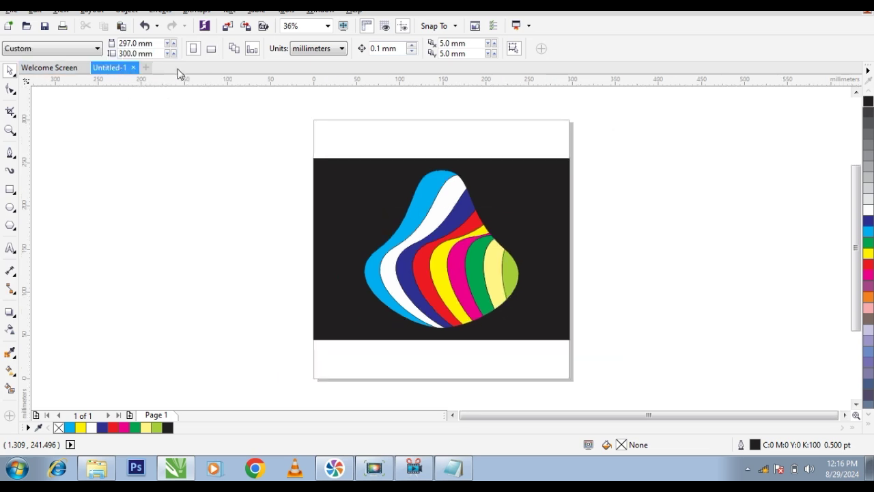
{"action": "left_click", "coordinate": [539, 206]}
{"action": "key", "text": "Delete"}
Add a 297 x 300 mm rectangle covering the whole page behind the shape and fill it with black
{"action": "left_click", "coordinate": [465, 217]}
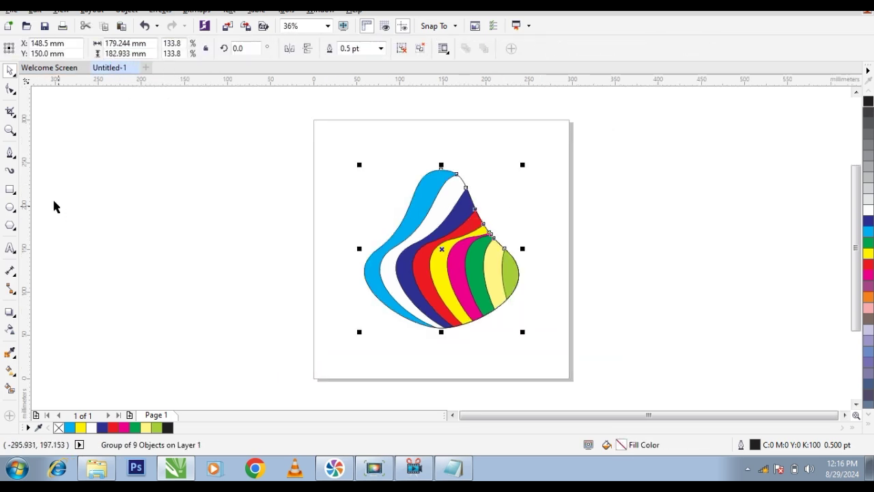
{"action": "left_click", "coordinate": [142, 155]}
{"action": "double_click", "coordinate": [12, 192]}
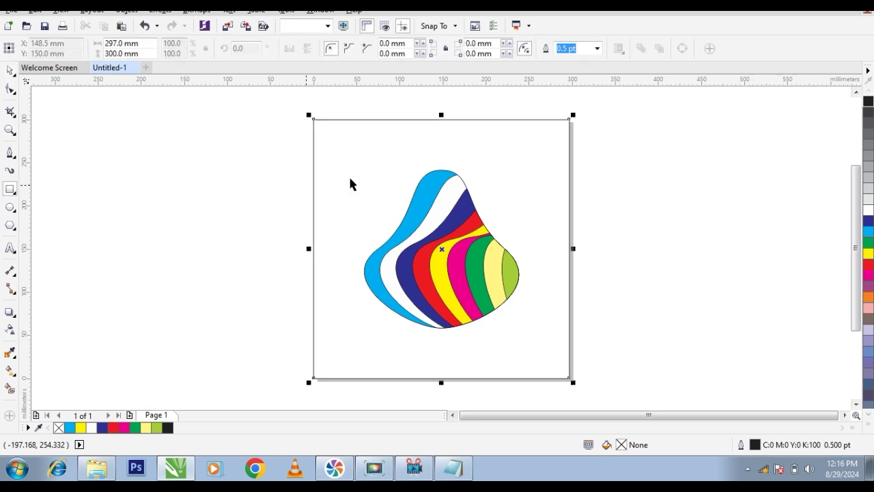
{"action": "left_click", "coordinate": [867, 101]}
Give the banded shape a white outline and move it straight up close to the page's upper edge
{"action": "left_click_drag", "start_coordinate": [443, 268], "coordinate": [442, 249]}
{"action": "right_click", "coordinate": [868, 209]}
{"action": "left_click", "coordinate": [488, 250]}
{"action": "left_click_drag", "start_coordinate": [488, 250], "coordinate": [492, 233]}
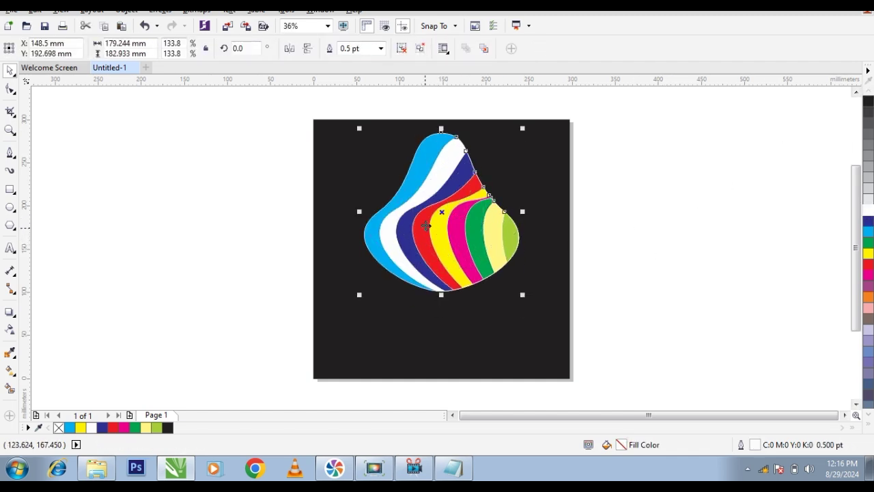
Remove the banded shape's outline and create a vertically mirrored copy directly below it as a reflection
{"action": "key", "text": "F3"}
{"action": "left_click", "coordinate": [544, 231]}
{"action": "left_click", "coordinate": [450, 214]}
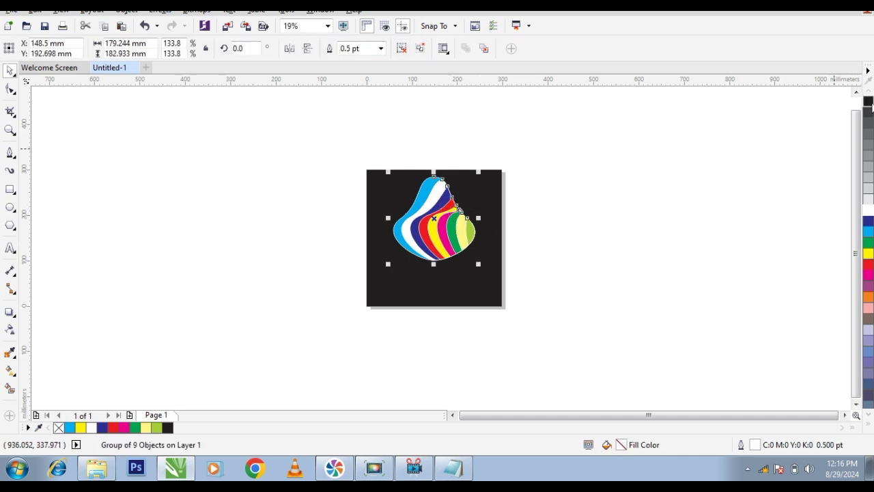
{"action": "left_click", "coordinate": [869, 426]}
{"action": "right_click", "coordinate": [824, 92]}
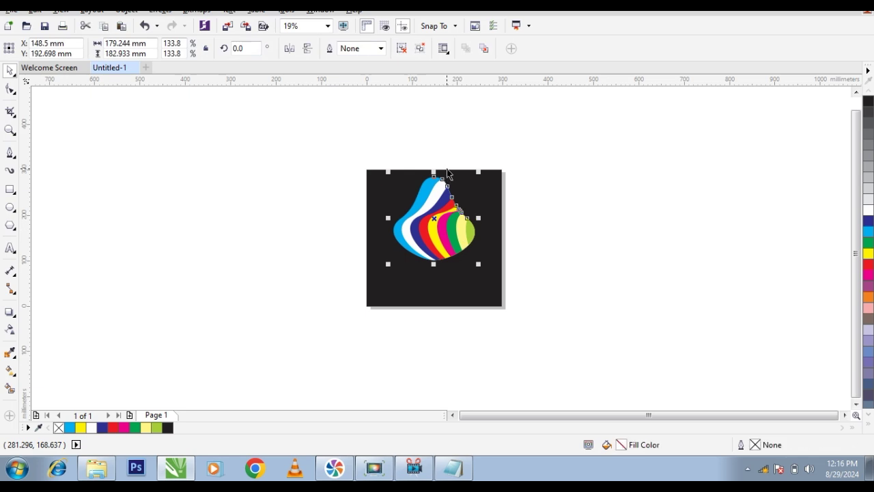
{"action": "left_click_drag", "start_coordinate": [435, 172], "coordinate": [434, 350]}
Apply a linear transparency to the mirrored copy that fades it out downwards
{"action": "scroll", "coordinate": [438, 281], "scroll_direction": "up", "scroll_amount": 2}
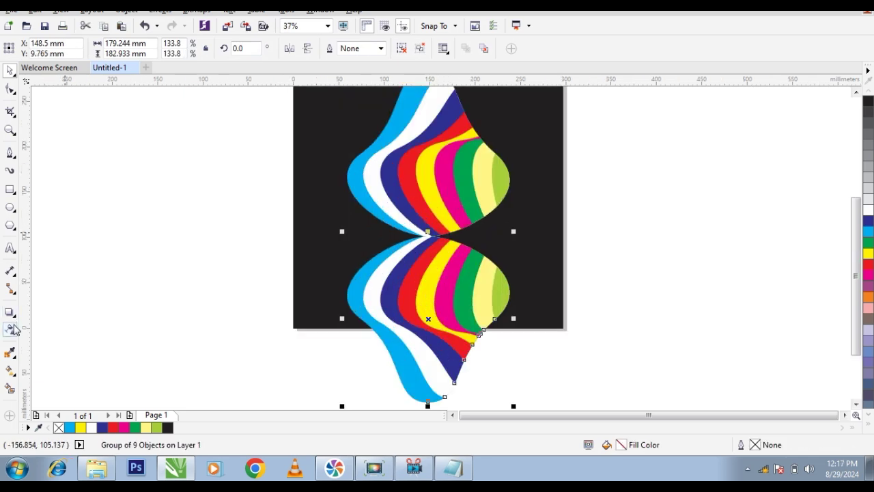
{"action": "left_click", "coordinate": [10, 329]}
{"action": "left_click_drag", "start_coordinate": [424, 258], "coordinate": [427, 400]}
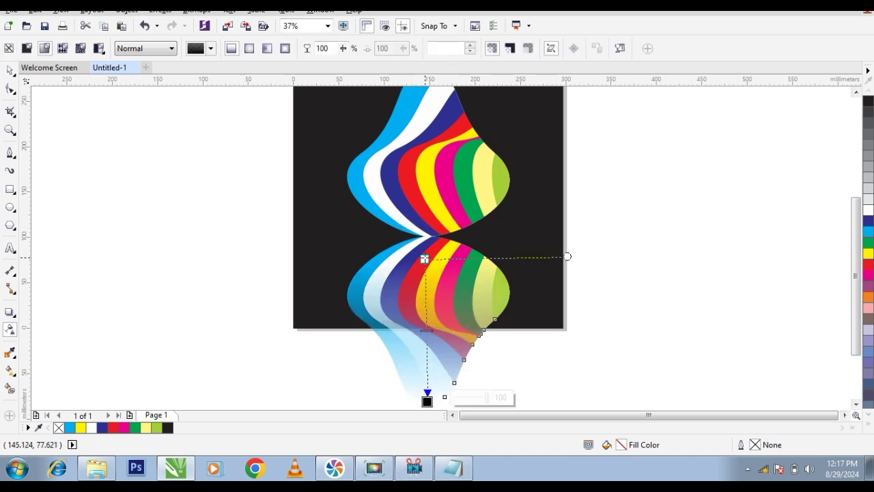
{"action": "left_click_drag", "start_coordinate": [424, 258], "coordinate": [427, 202]}
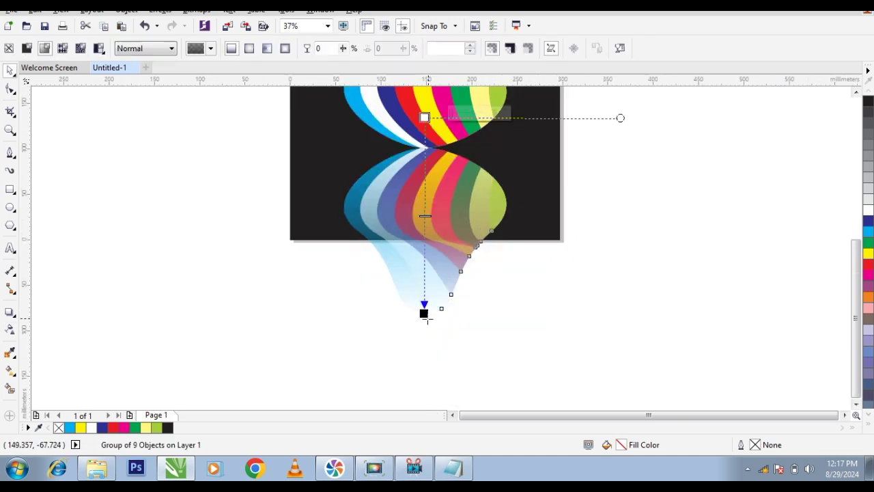
{"action": "left_click_drag", "start_coordinate": [425, 307], "coordinate": [436, 241]}
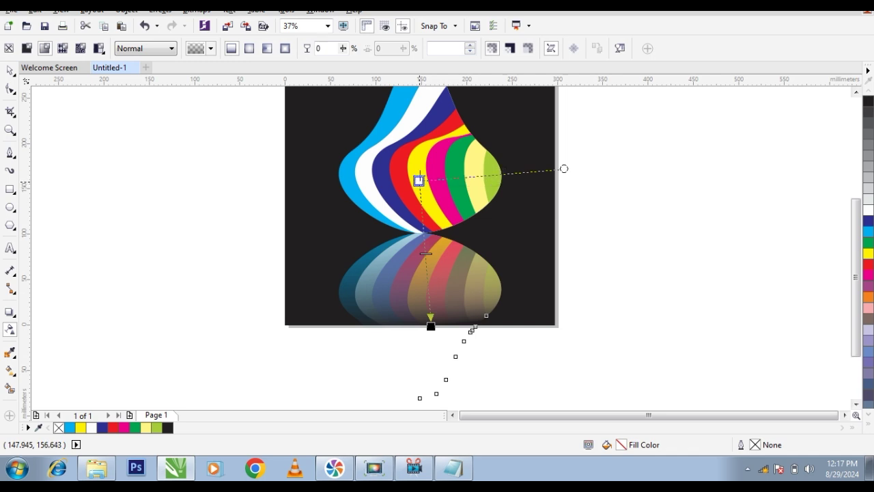
Stretch the reflection's transparency gradient by moving its start further up into the upper shape and its end further down
{"action": "left_click_drag", "start_coordinate": [417, 179], "coordinate": [427, 150]}
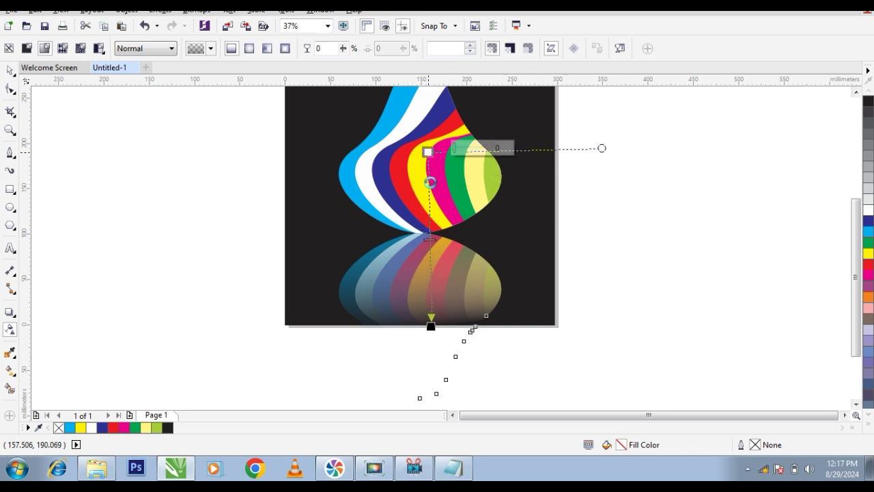
{"action": "left_click_drag", "start_coordinate": [430, 327], "coordinate": [422, 363]}
{"action": "key", "text": "space"}
{"action": "left_click", "coordinate": [484, 369]}
{"action": "left_click", "coordinate": [538, 301]}
{"action": "left_click", "coordinate": [208, 141]}
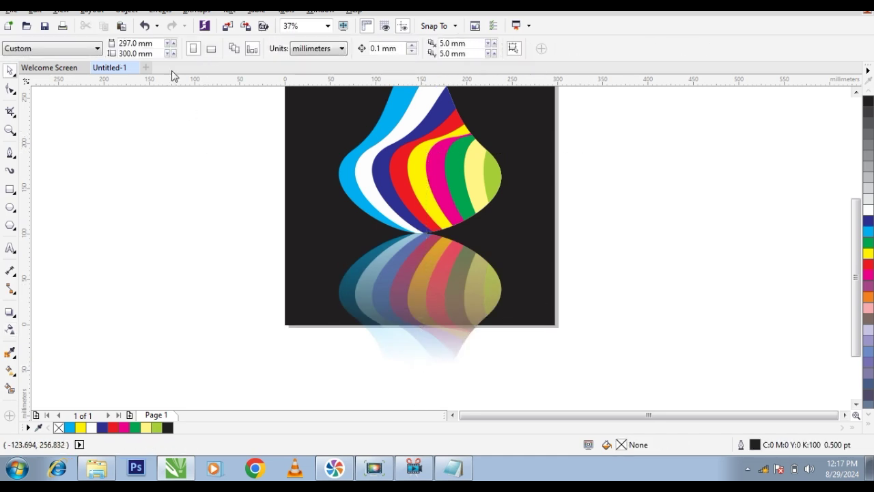
Delete the black background rectangle and set the page height to 450 mm
{"action": "double_click", "coordinate": [157, 57]}
{"action": "key", "text": "Return"}
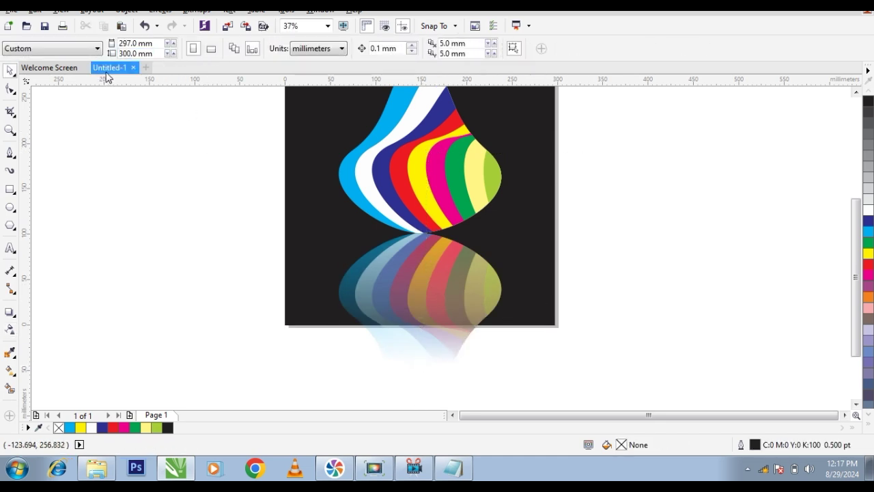
{"action": "left_click", "coordinate": [543, 229]}
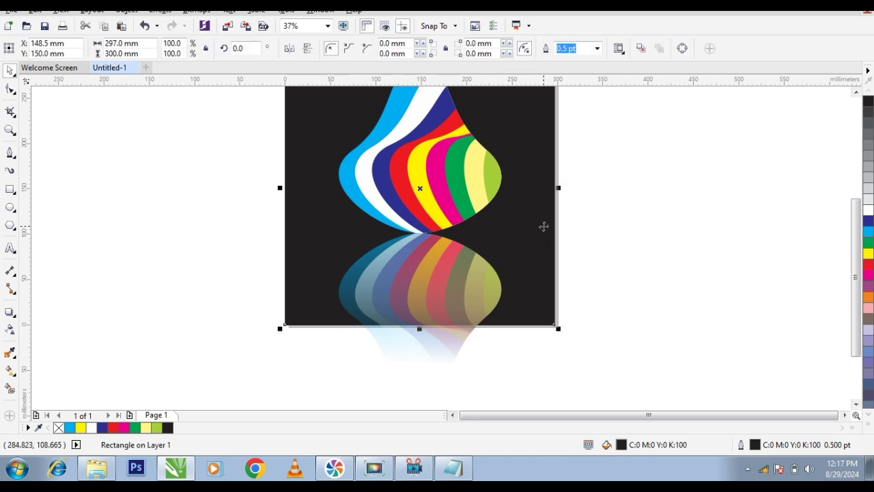
{"action": "key", "text": "Delete"}
{"action": "scroll", "coordinate": [452, 272], "scroll_direction": "down", "scroll_amount": 4}
{"action": "left_click", "coordinate": [153, 56]}
{"action": "type", "text": "450"}
{"action": "key", "text": "Return"}
{"action": "key", "text": "shift+F4"}
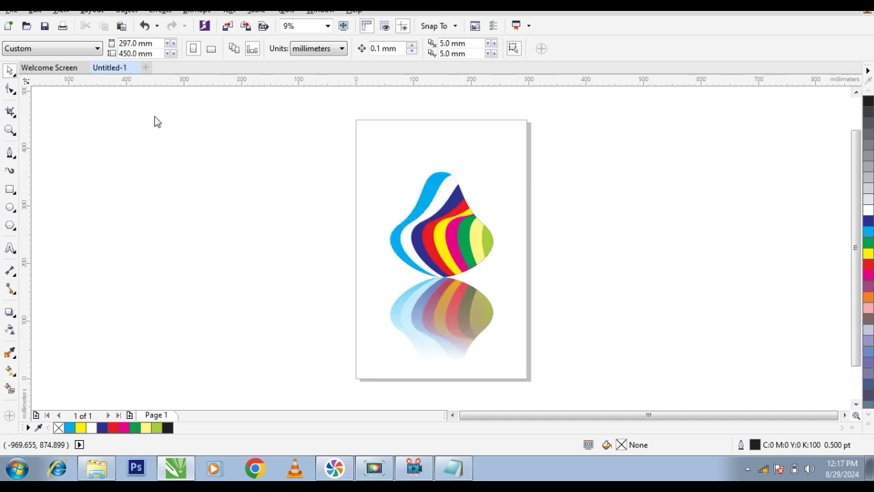
Group the banded shape with its reflection and centre the group on the page
{"action": "key", "text": "ctrl+a"}
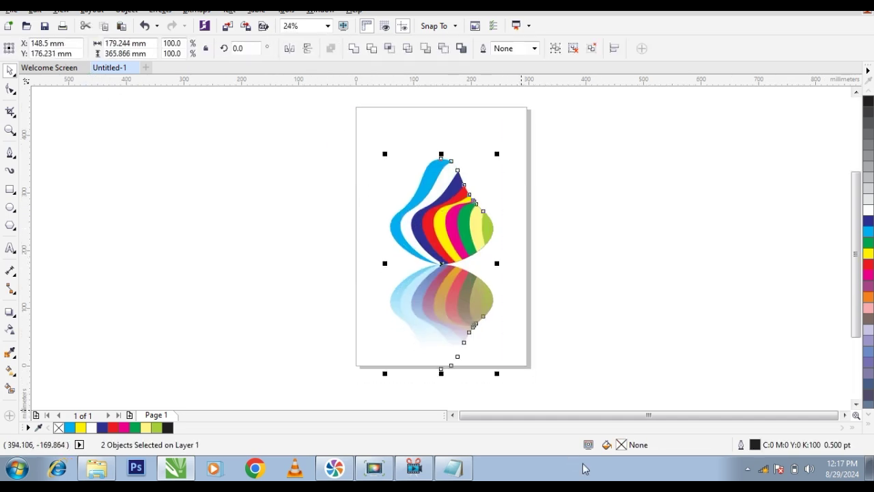
{"action": "key", "text": "ctrl+g"}
{"action": "key", "text": "p"}
{"action": "key", "text": "Escape"}
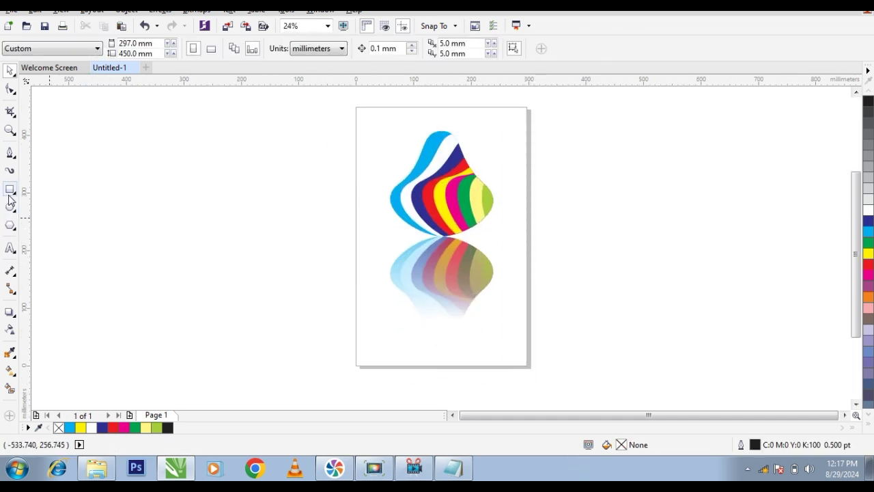
Add a page-sized 297 x 450 mm rectangle behind the artwork, filled with black and without an outline
{"action": "double_click", "coordinate": [10, 190]}
{"action": "left_click", "coordinate": [868, 101]}
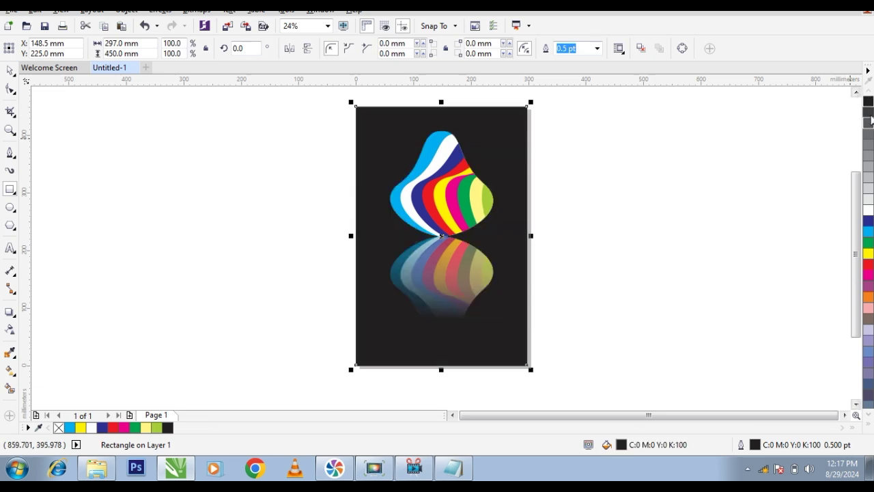
{"action": "left_click", "coordinate": [870, 429]}
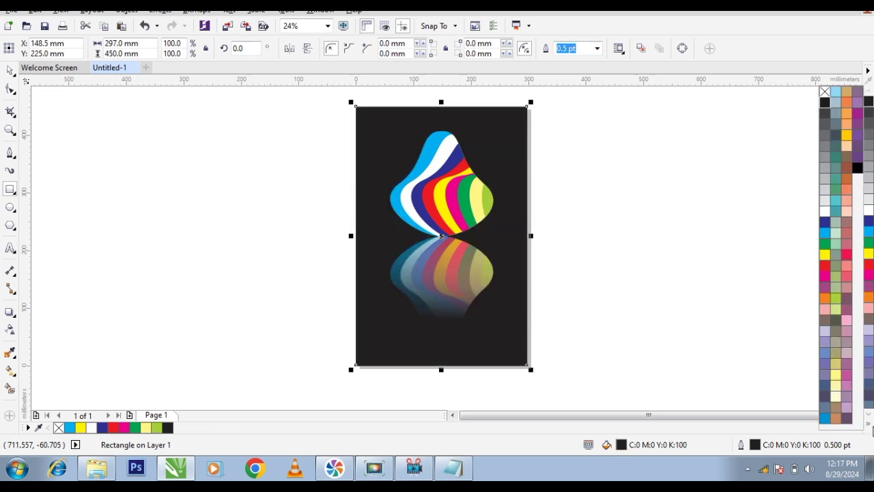
{"action": "right_click", "coordinate": [825, 90]}
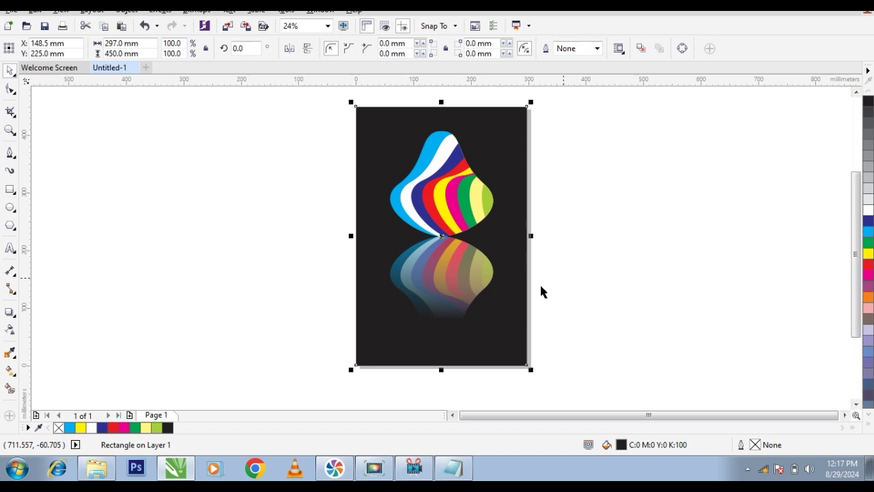
Ungroup the artwork and extend the reflection's transparency gradient down to just below its lower tip
{"action": "left_click", "coordinate": [444, 273]}
{"action": "left_click", "coordinate": [403, 50]}
{"action": "left_click", "coordinate": [495, 265]}
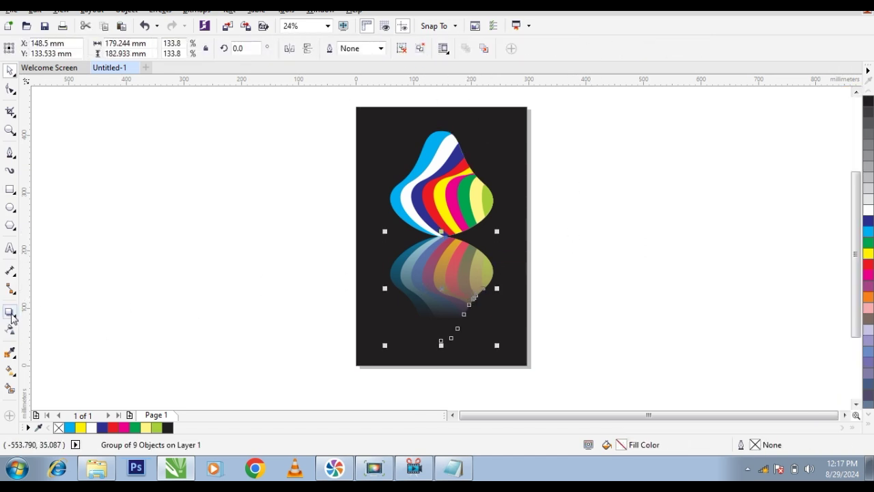
{"action": "left_click", "coordinate": [9, 330]}
{"action": "mouse_move", "coordinate": [443, 342]}
{"action": "left_mouse_down"}
{"action": "mouse_move", "coordinate": [441, 365]}
{"action": "mouse_move", "coordinate": [446, 358]}
{"action": "left_mouse_up"}
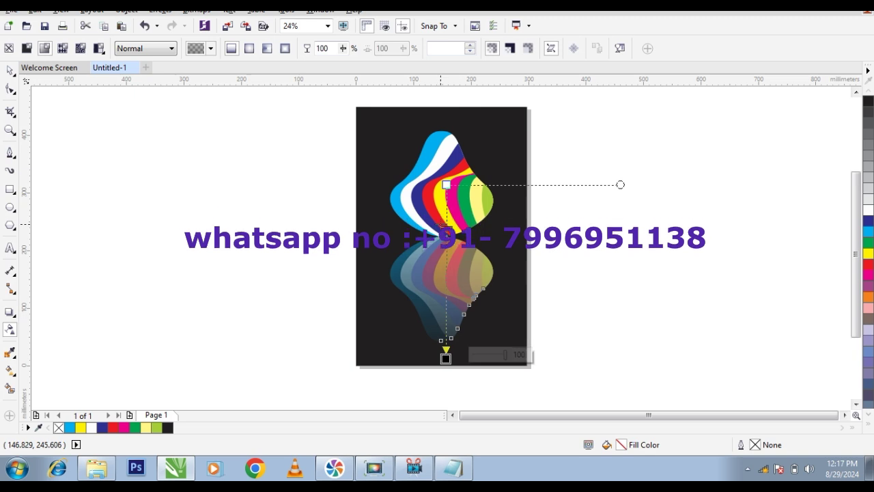
{"action": "key", "text": "space"}
{"action": "left_click", "coordinate": [621, 270]}
{"action": "left_click", "coordinate": [470, 293]}
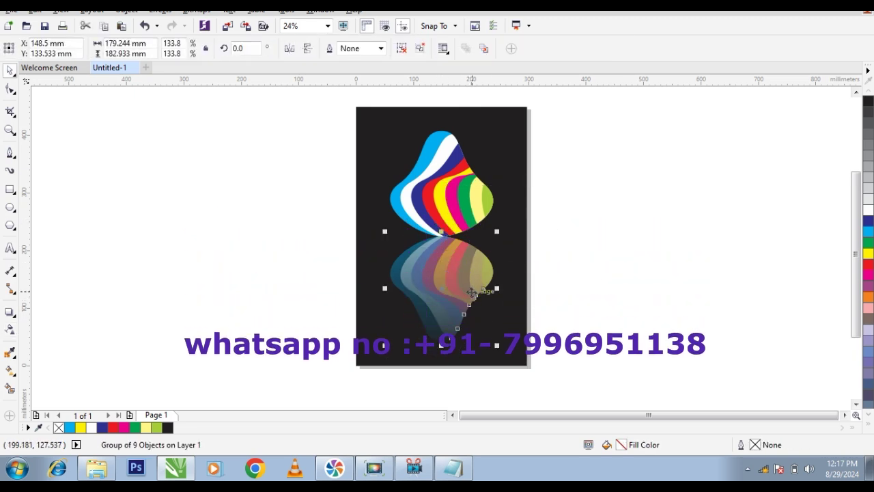
{"action": "key", "text": "space"}
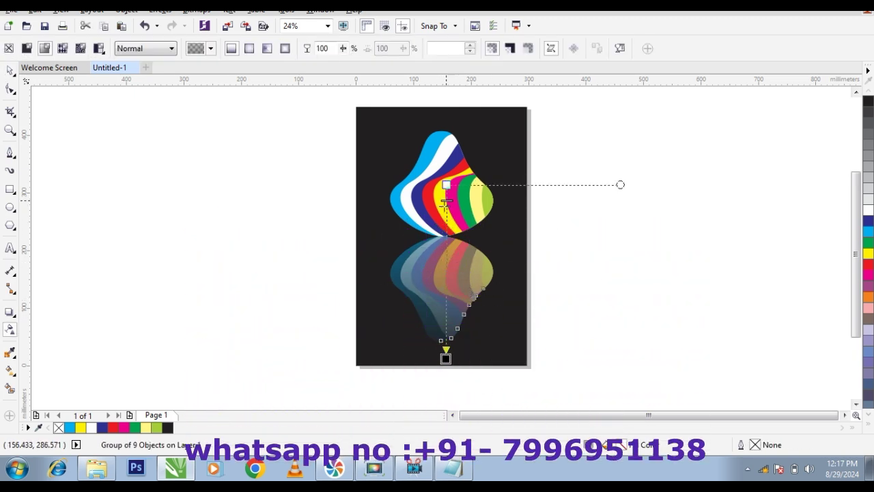
{"action": "key", "text": "space"}
{"action": "left_click", "coordinate": [606, 237]}
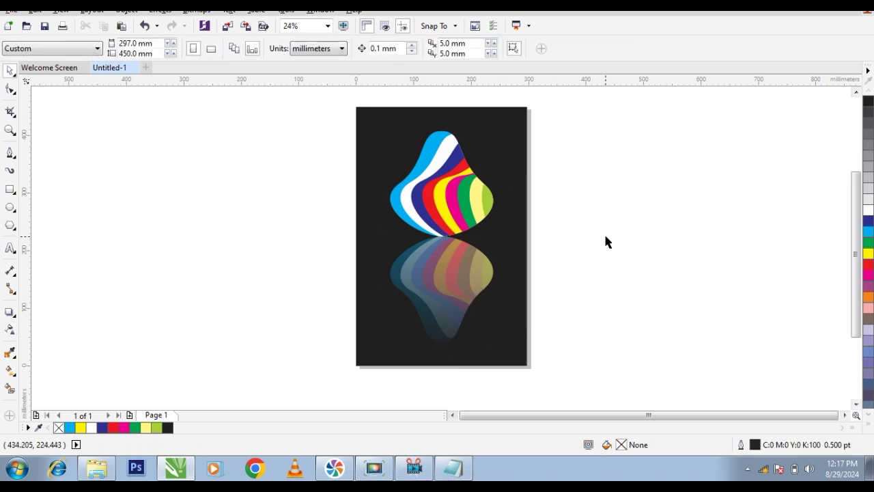
{"action": "key", "text": "shift+F4"}
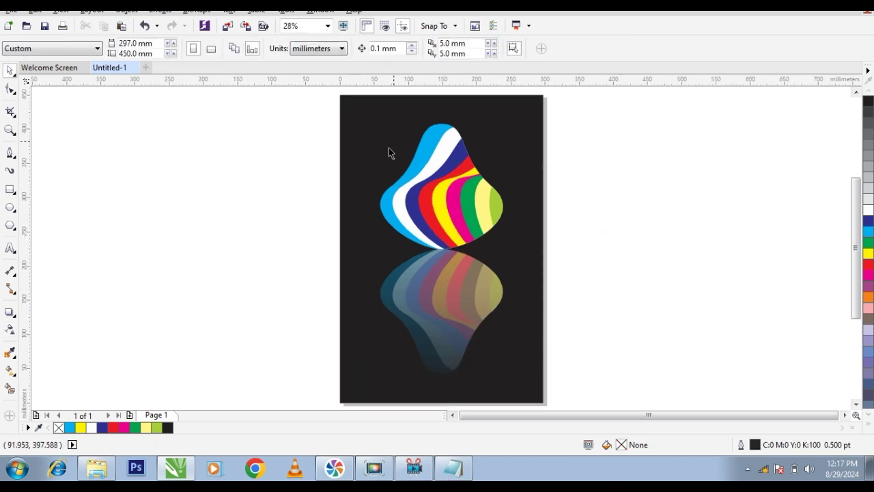
Shift the reflection's transparency gradient upwards, starting slightly higher in the upper shape and ending at the reflection's lower tip
{"action": "left_click", "coordinate": [468, 323]}
{"action": "key", "text": "space"}
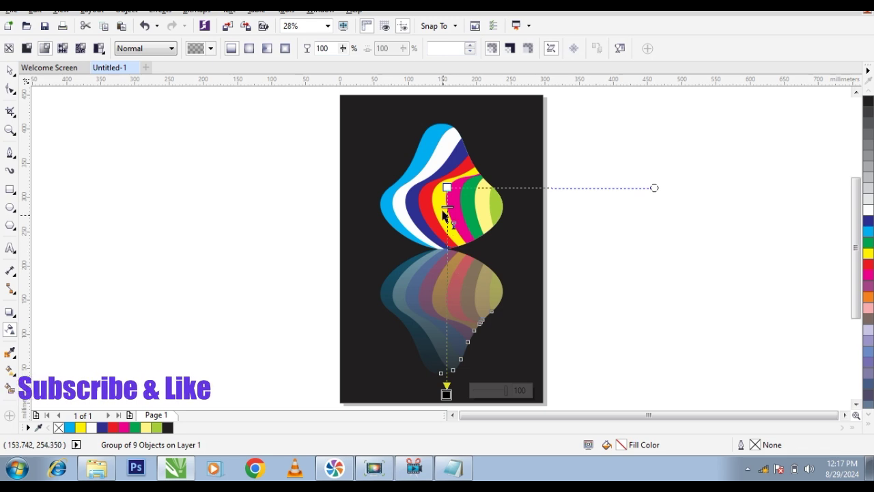
{"action": "left_click_drag", "start_coordinate": [446, 188], "coordinate": [445, 173]}
{"action": "left_click_drag", "start_coordinate": [446, 394], "coordinate": [443, 379]}
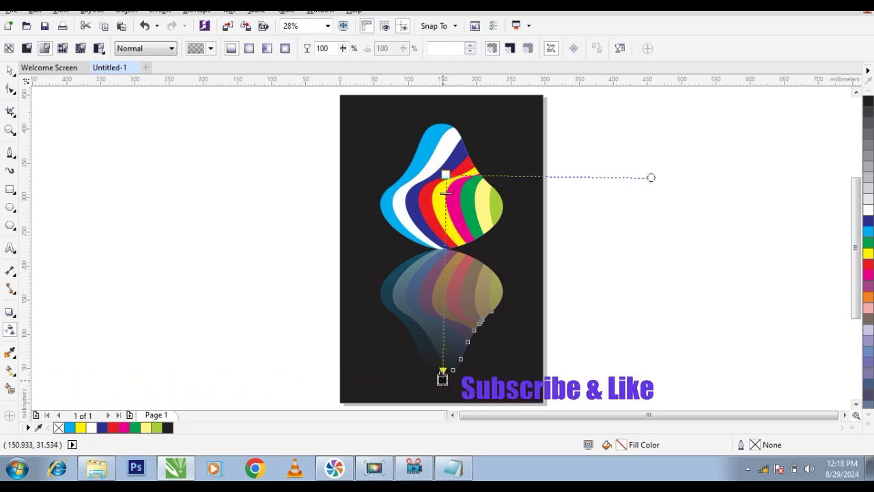
{"action": "key", "text": "space"}
{"action": "left_click", "coordinate": [592, 283]}
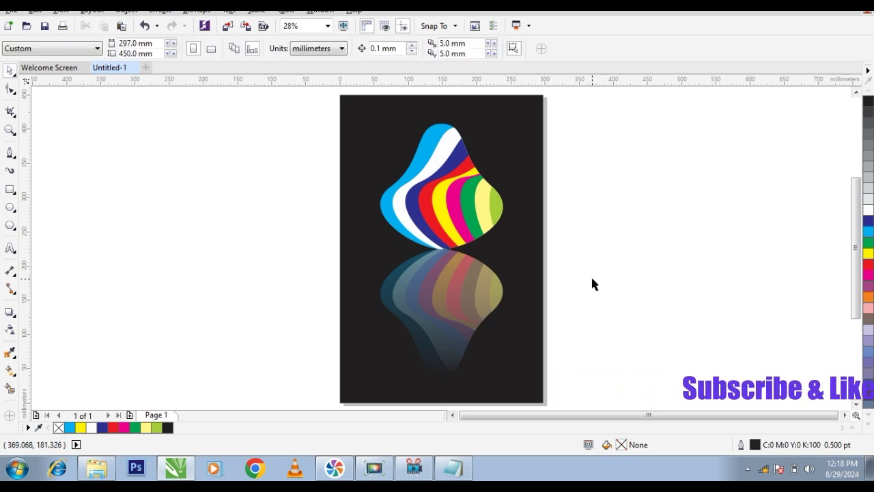